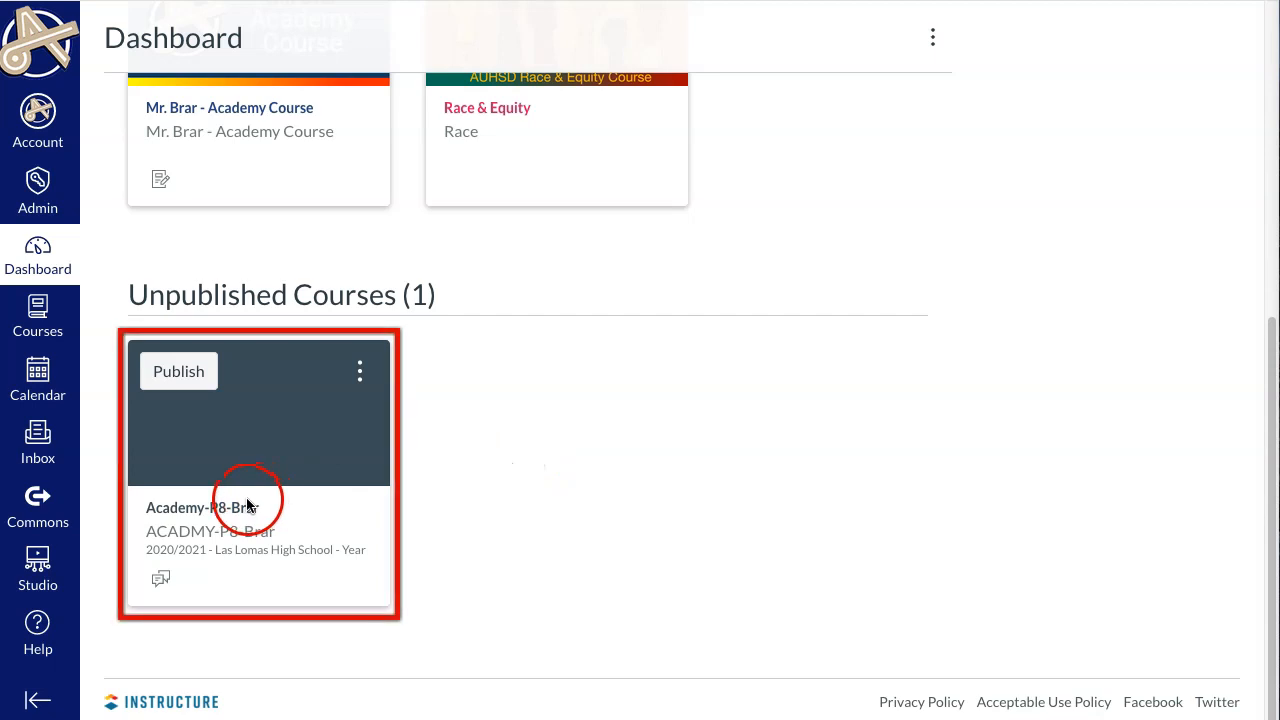
Import the AUHSD Academy Cohort Template from Commons into the unpublished course.
click(246, 511)
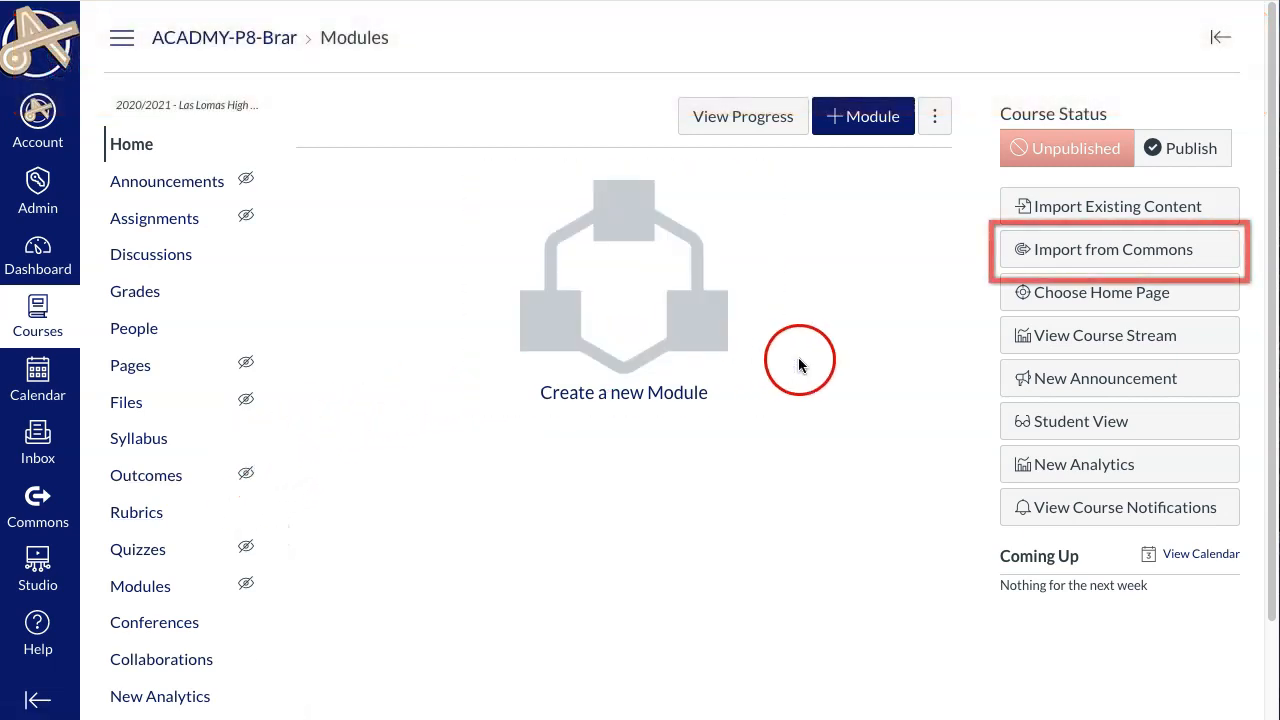
click(1085, 256)
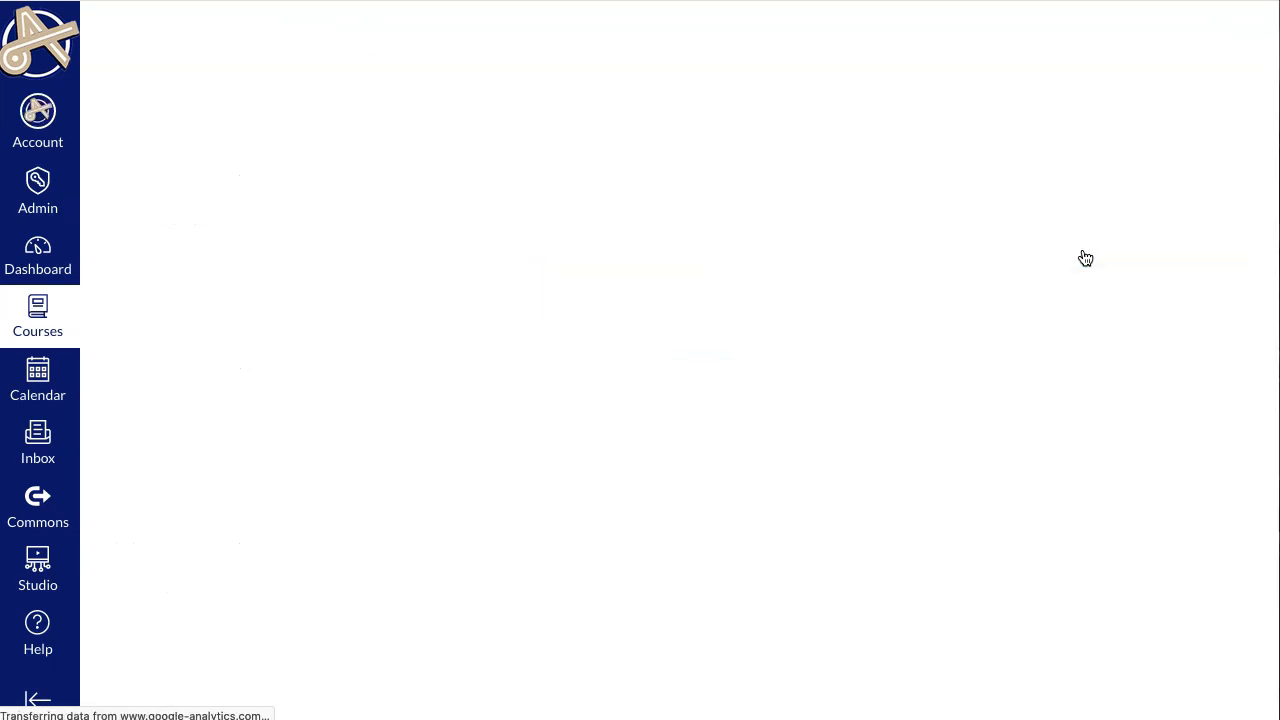
click(713, 293)
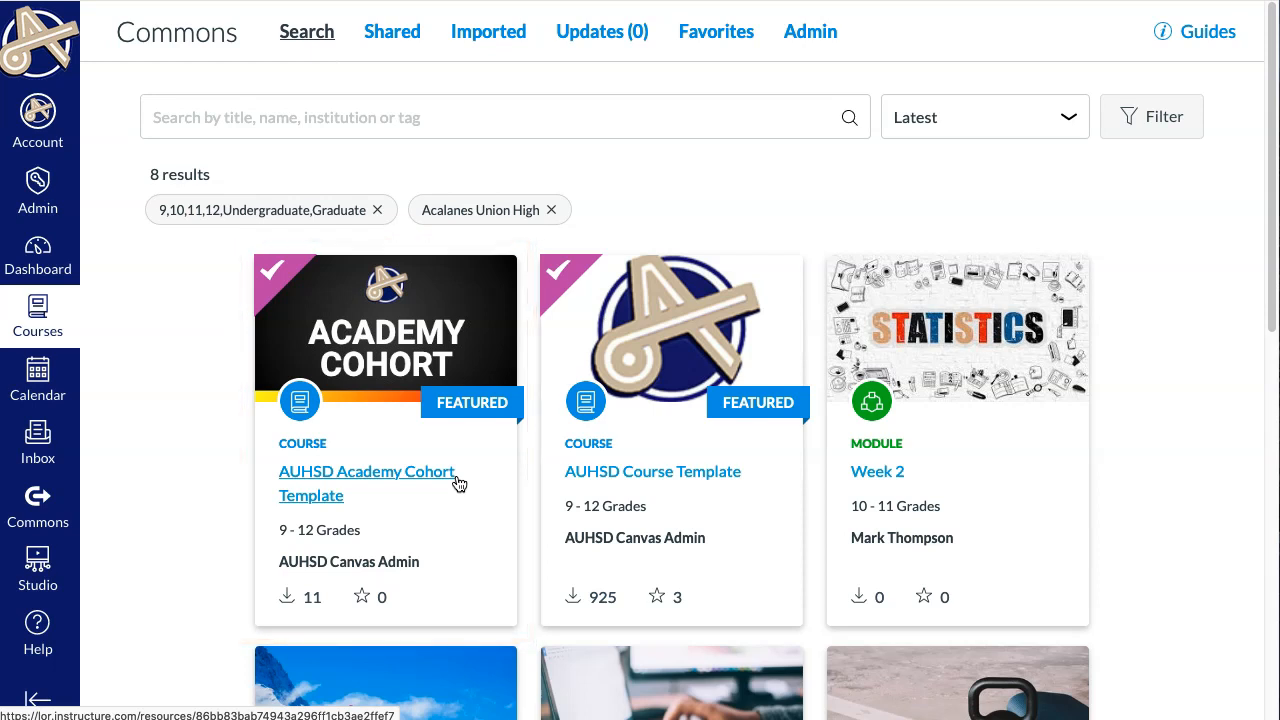
click(345, 471)
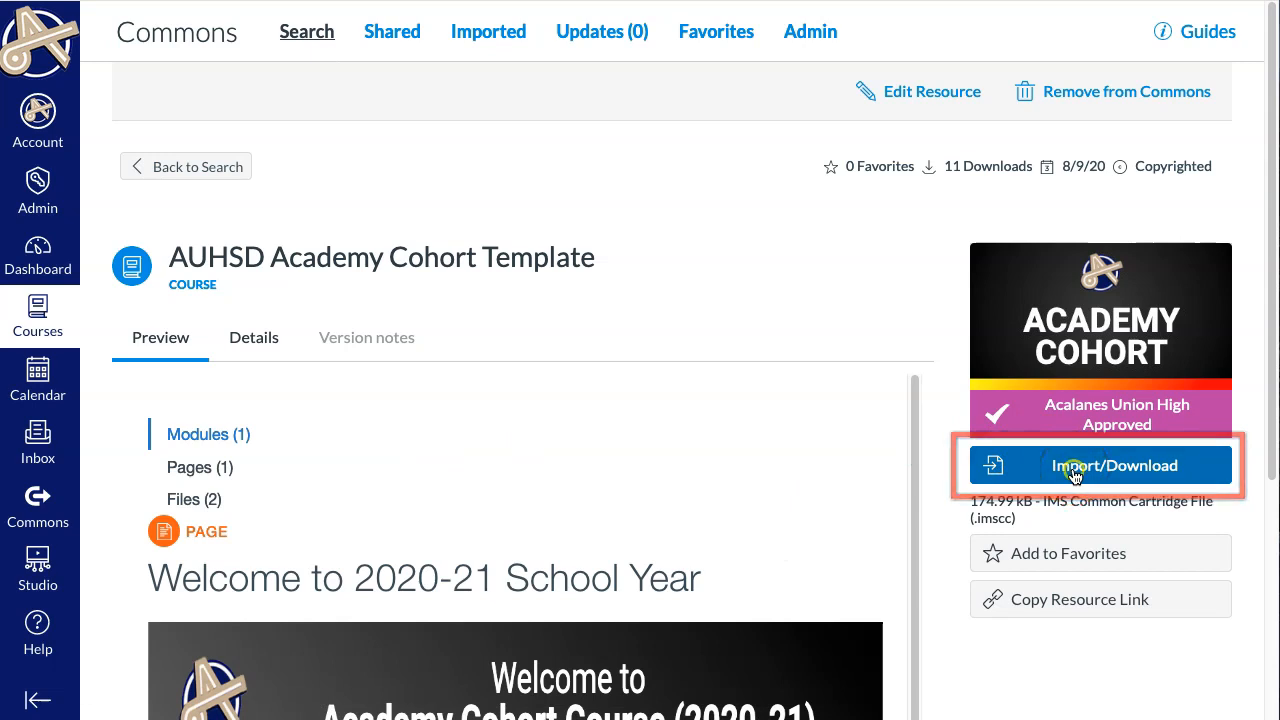
click(1074, 476)
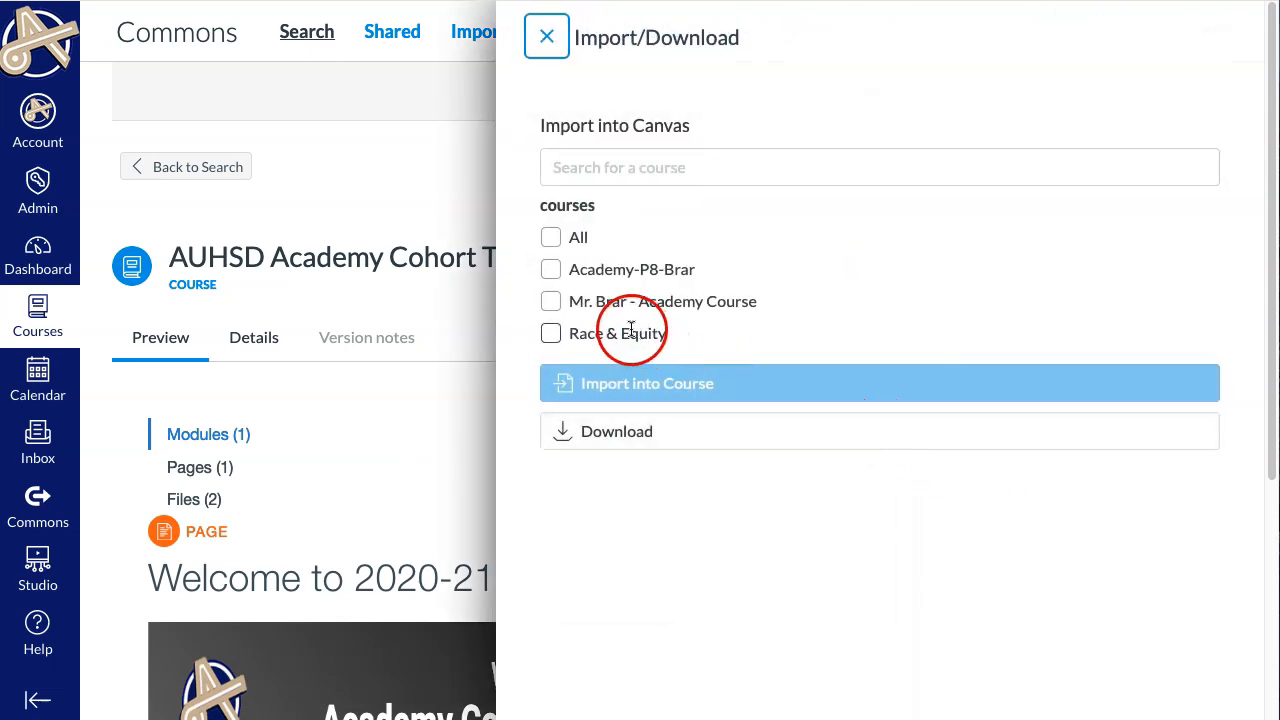
click(551, 270)
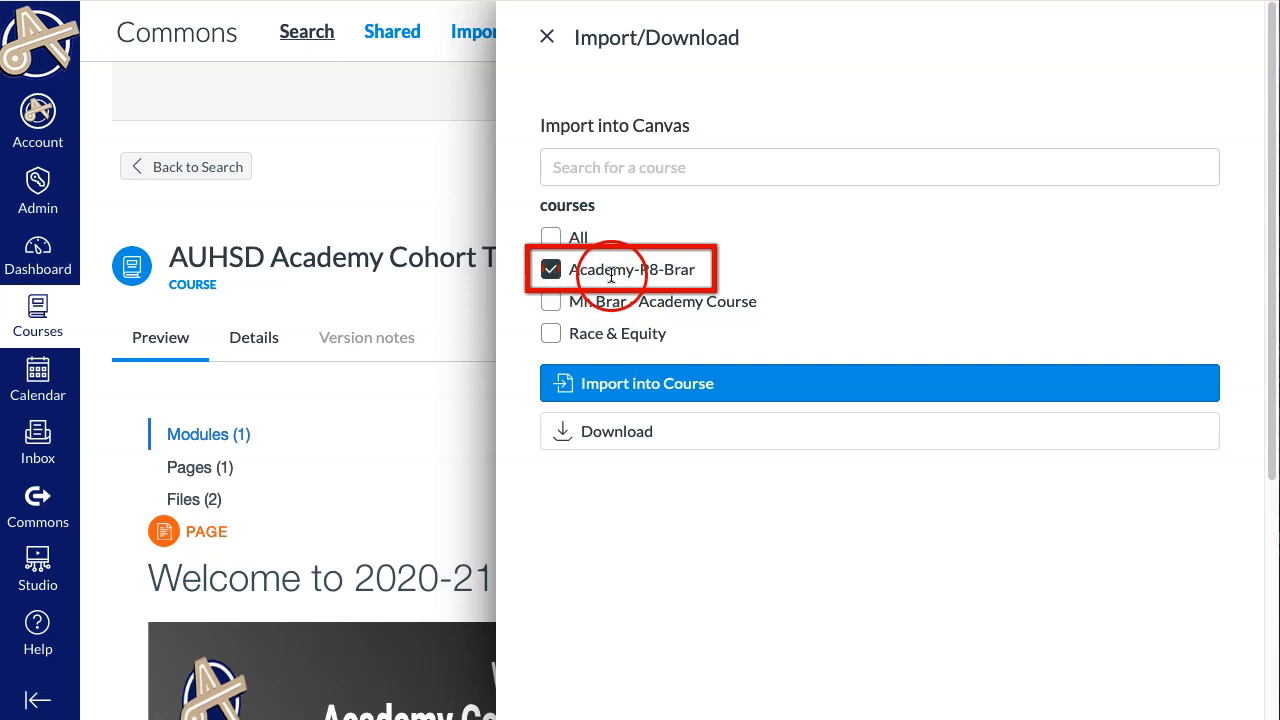
click(650, 384)
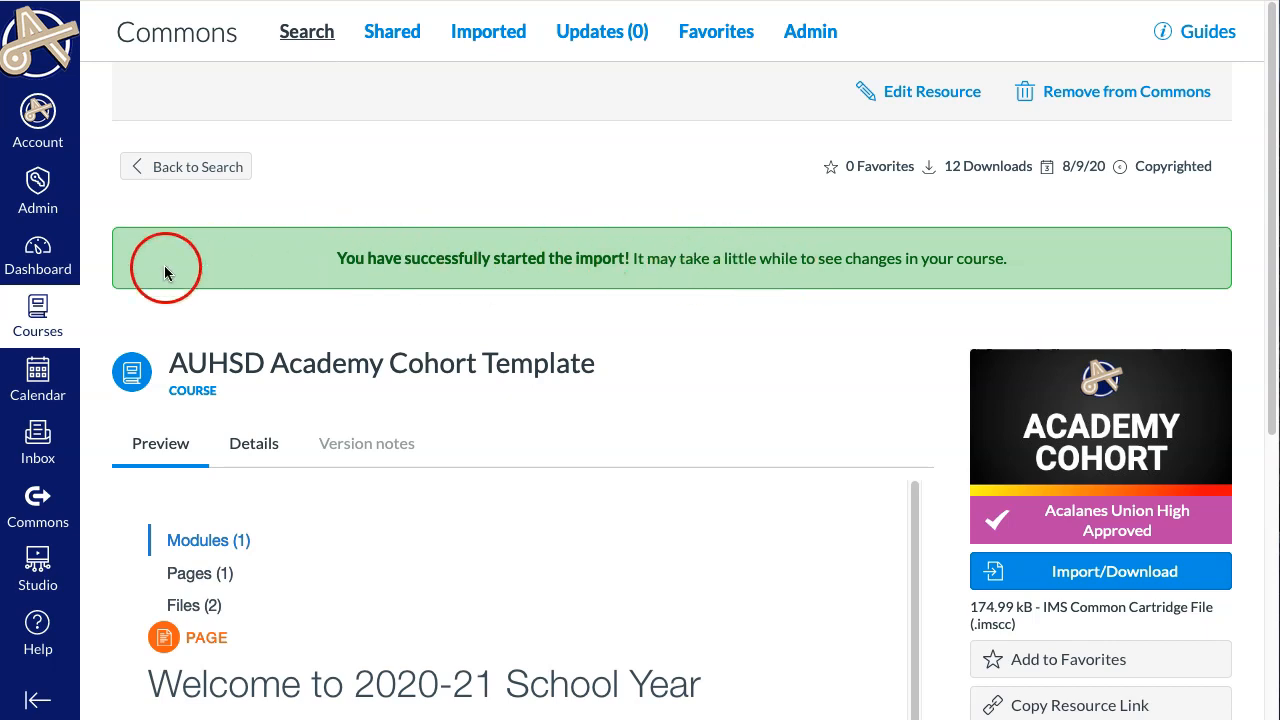
Reopen the unpublished course from the dashboard and review its imported home page and course navigation.
click(26, 270)
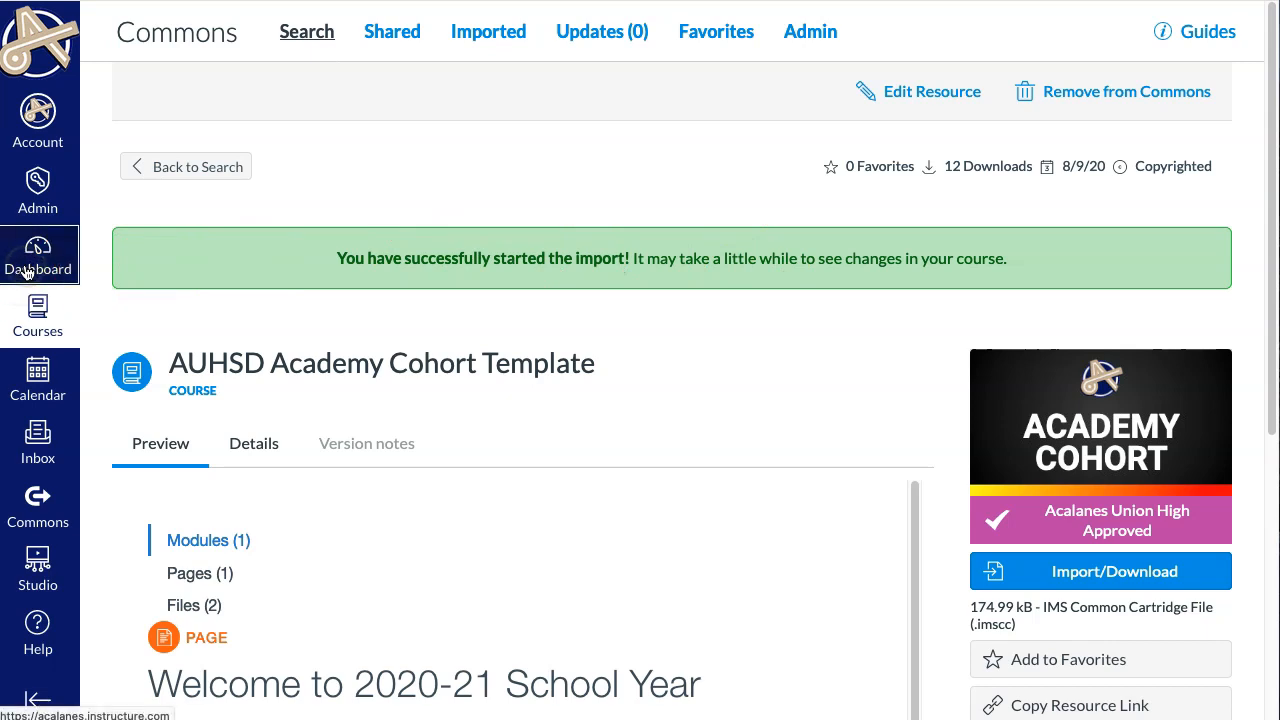
scroll(266, 325, down, 4)
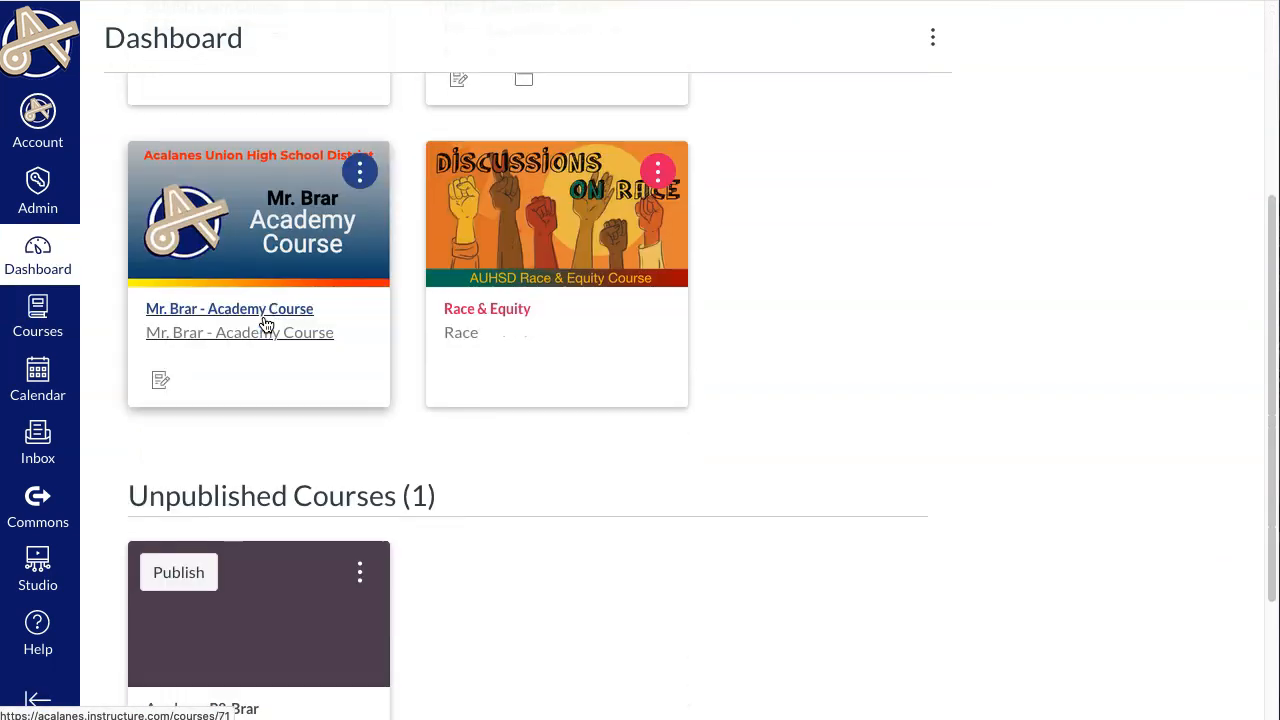
scroll(266, 325, down, 2)
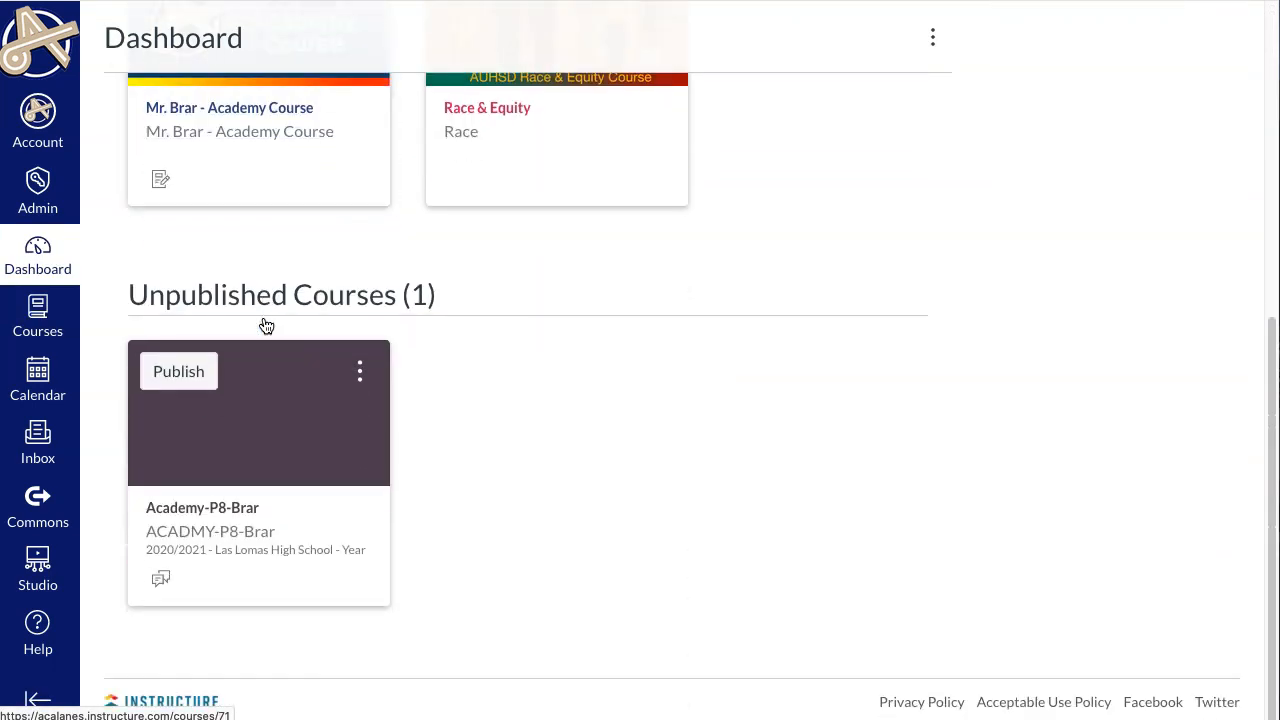
click(202, 510)
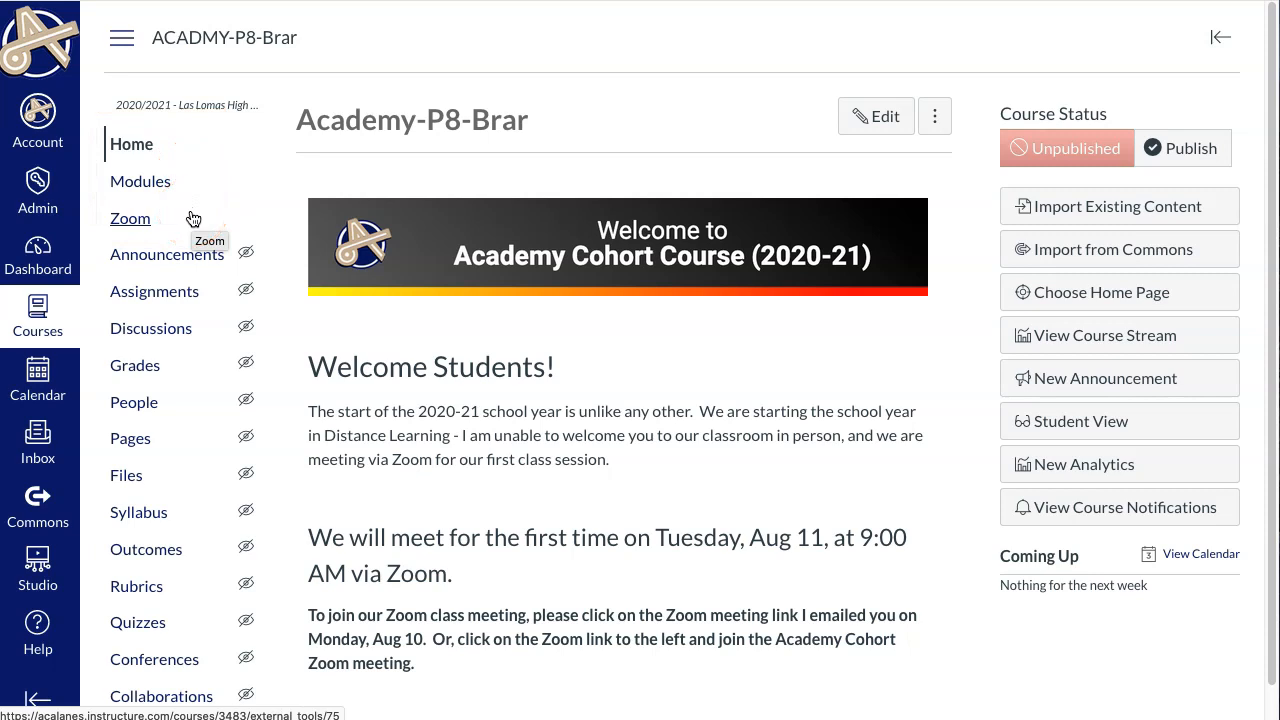
scroll(184, 625, down, 1)
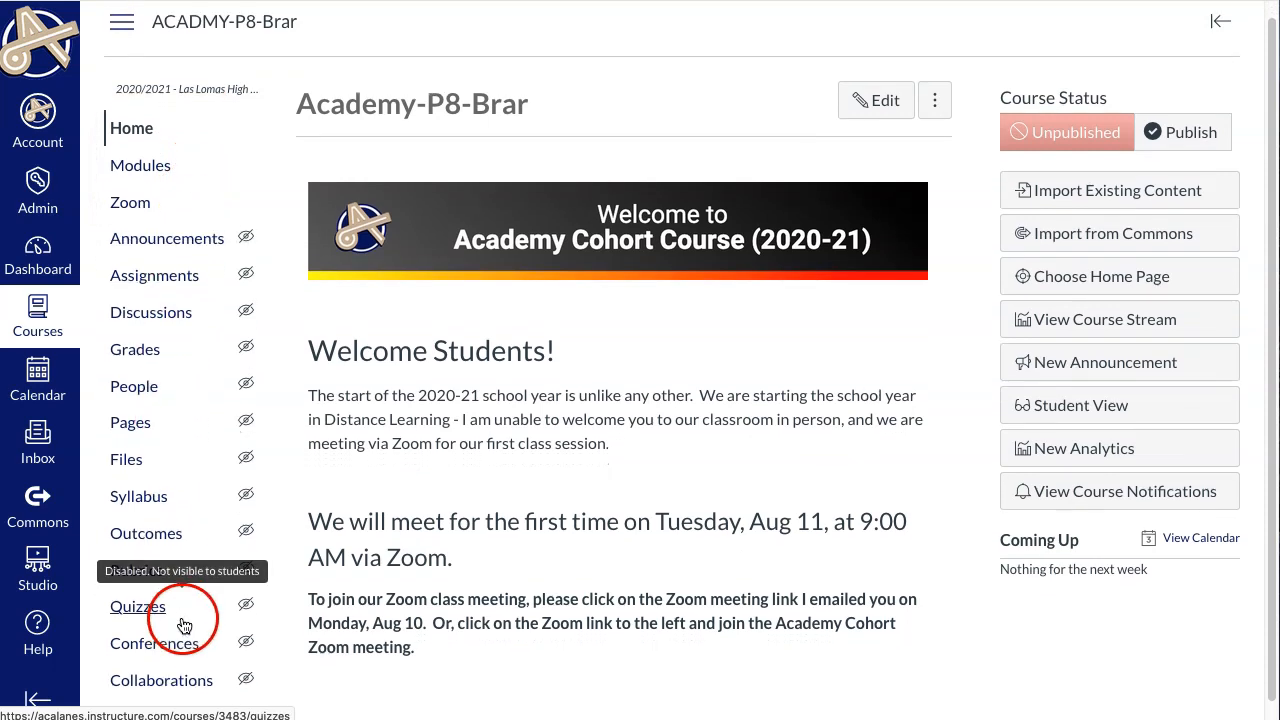
scroll(184, 625, down, 1)
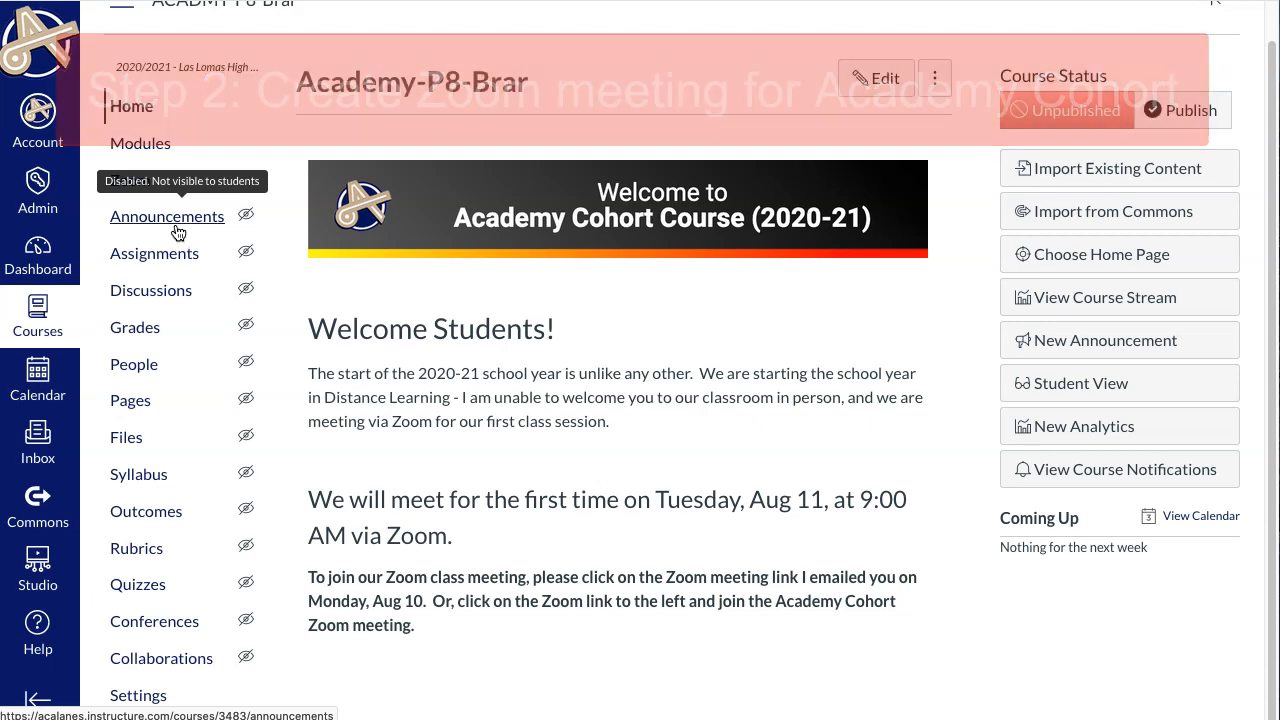
click(277, 126)
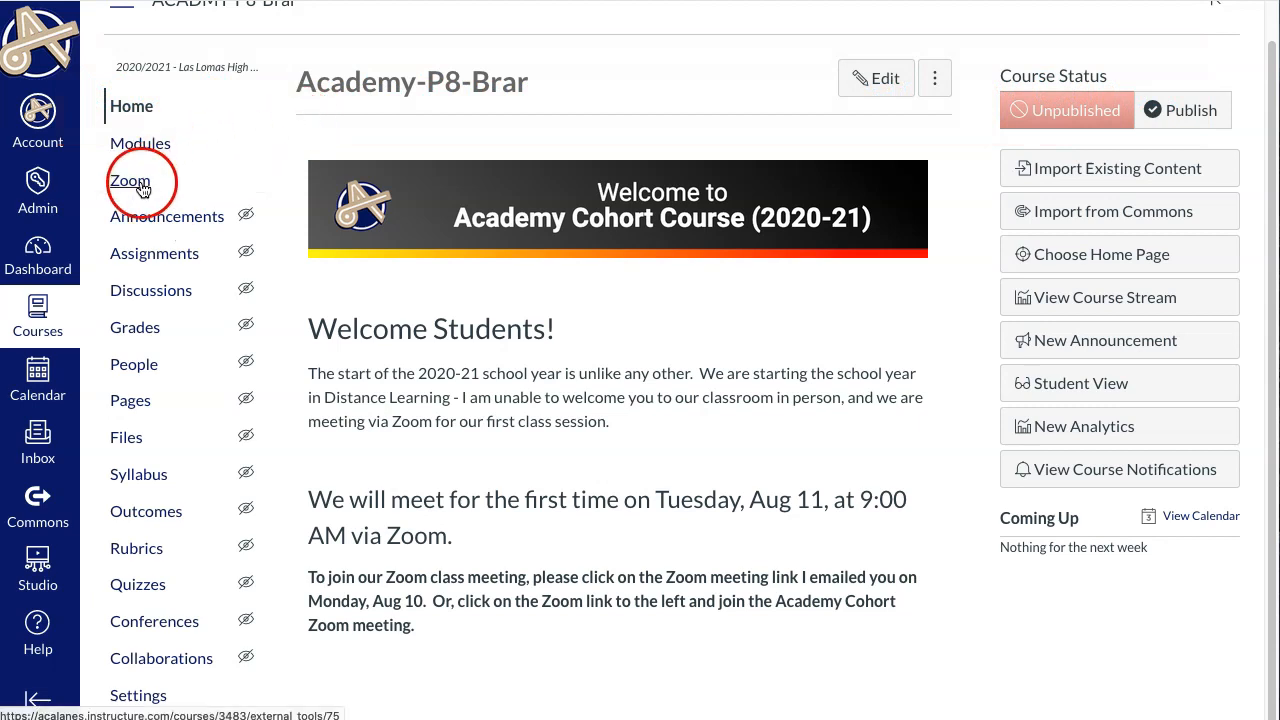
Start scheduling a new Zoom meeting for the course and set its topic to the teacher's name plus "Academy Cohort Course Meeting".
click(138, 186)
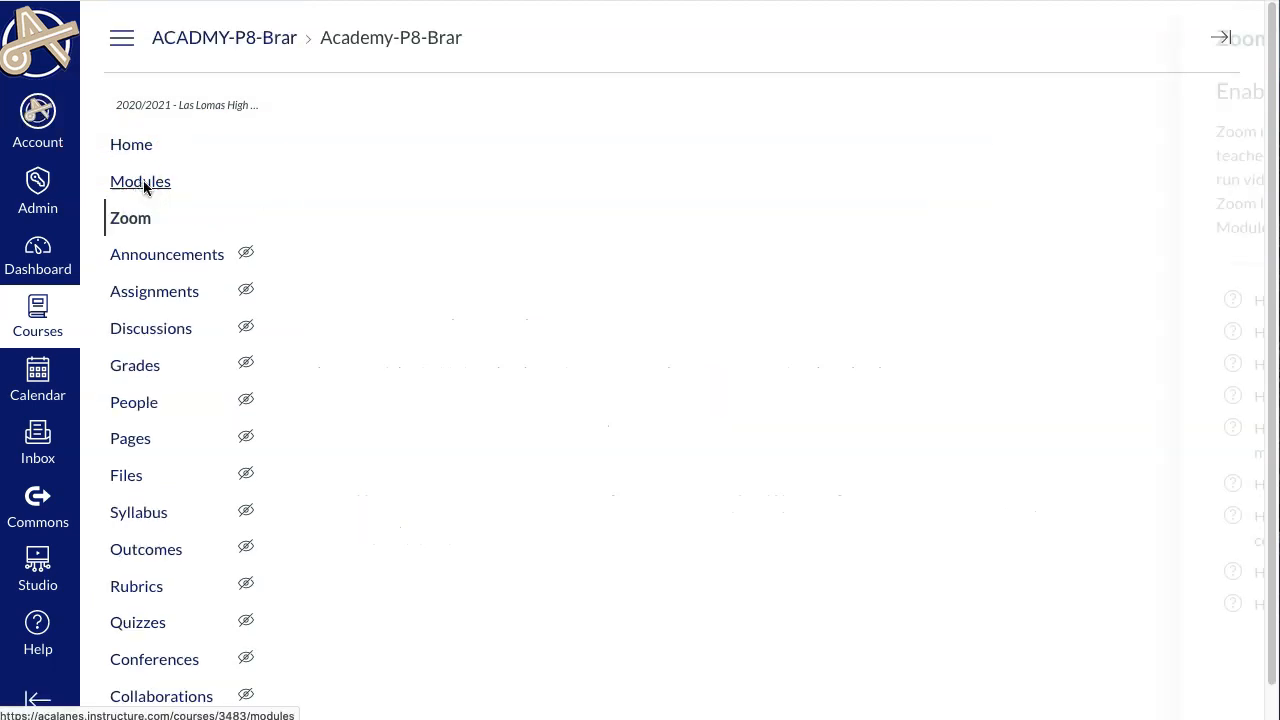
click(1226, 42)
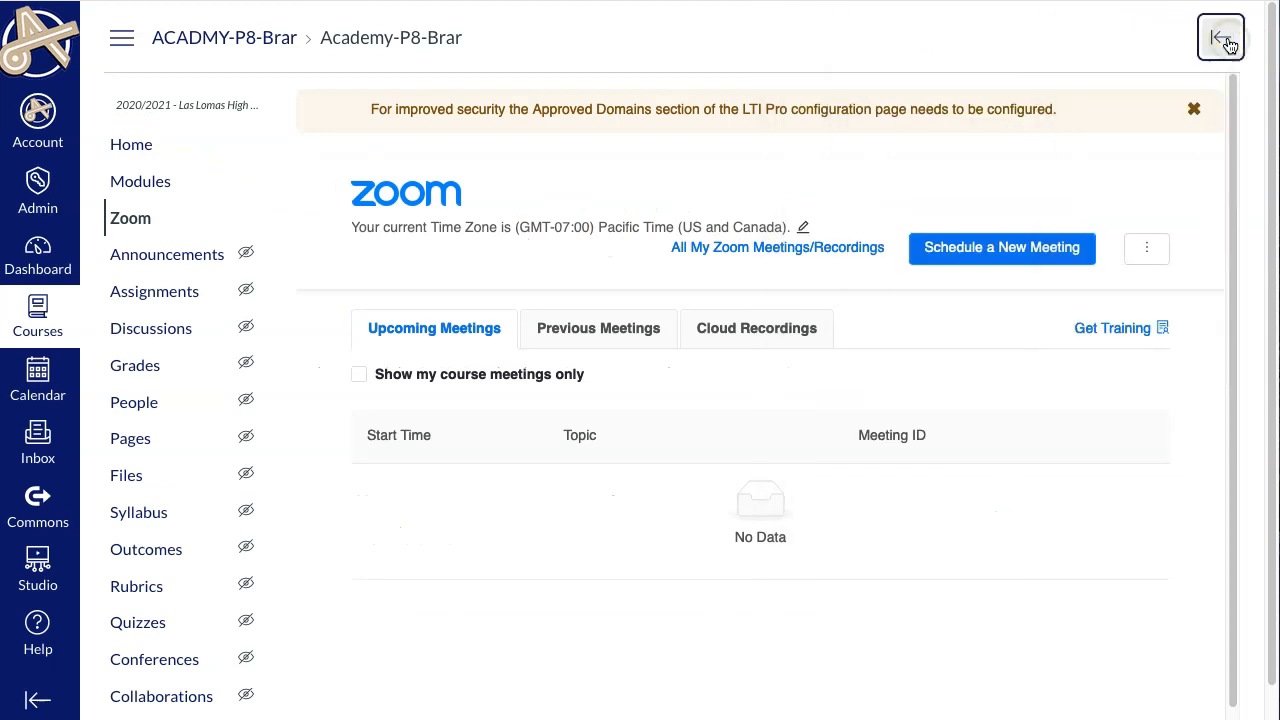
click(1008, 263)
click(694, 357)
drag(706, 357, 521, 343)
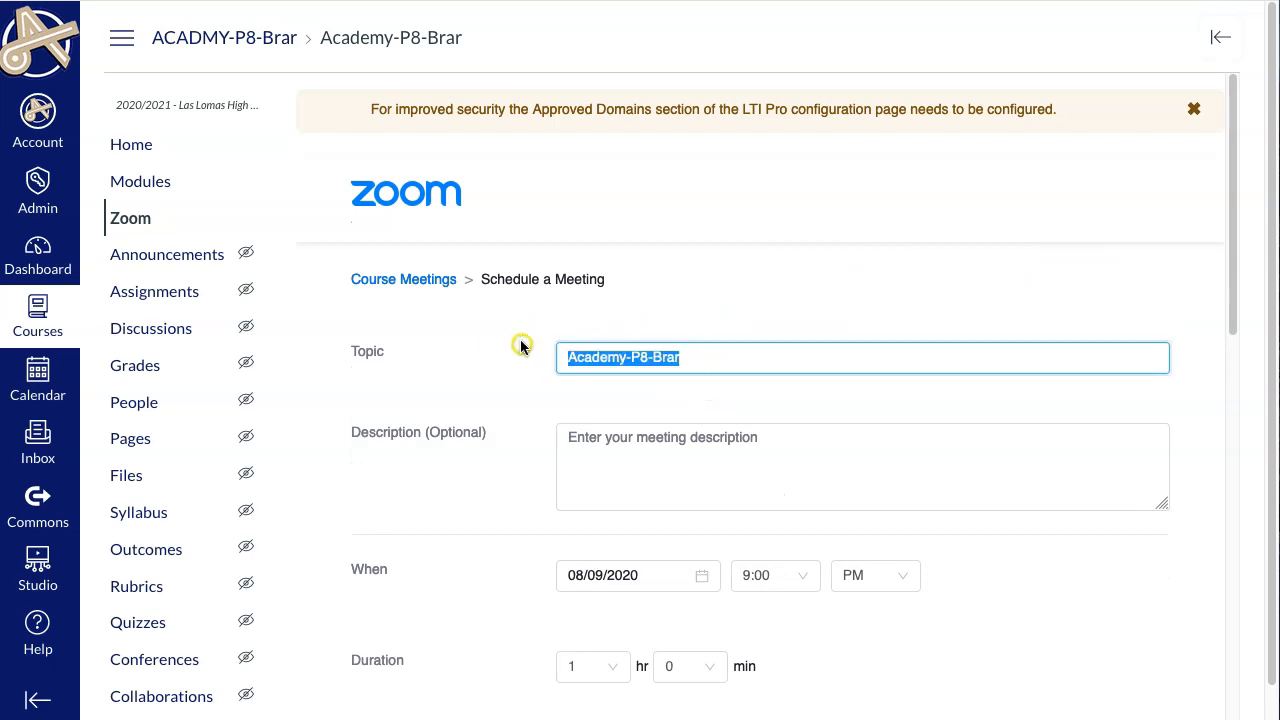
text(Mr. Brar's)
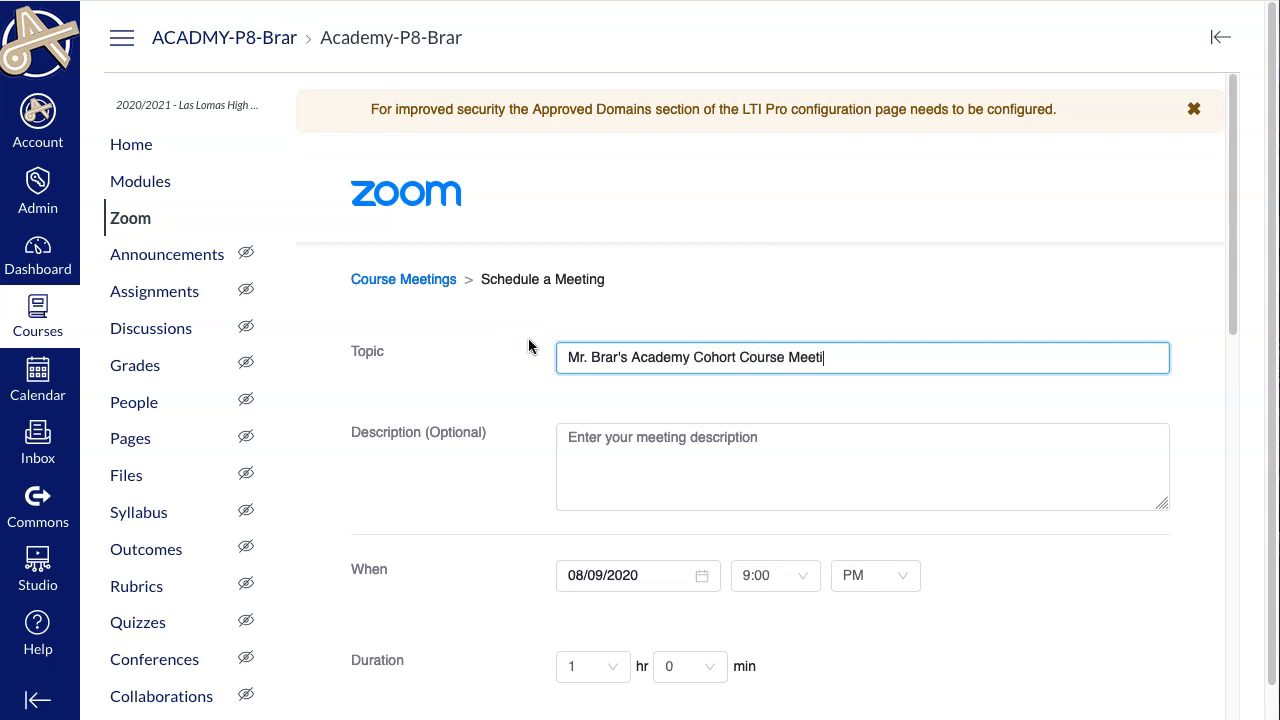
Make the meeting recurring with the NoFixed Time recurrence option.
click(470, 440)
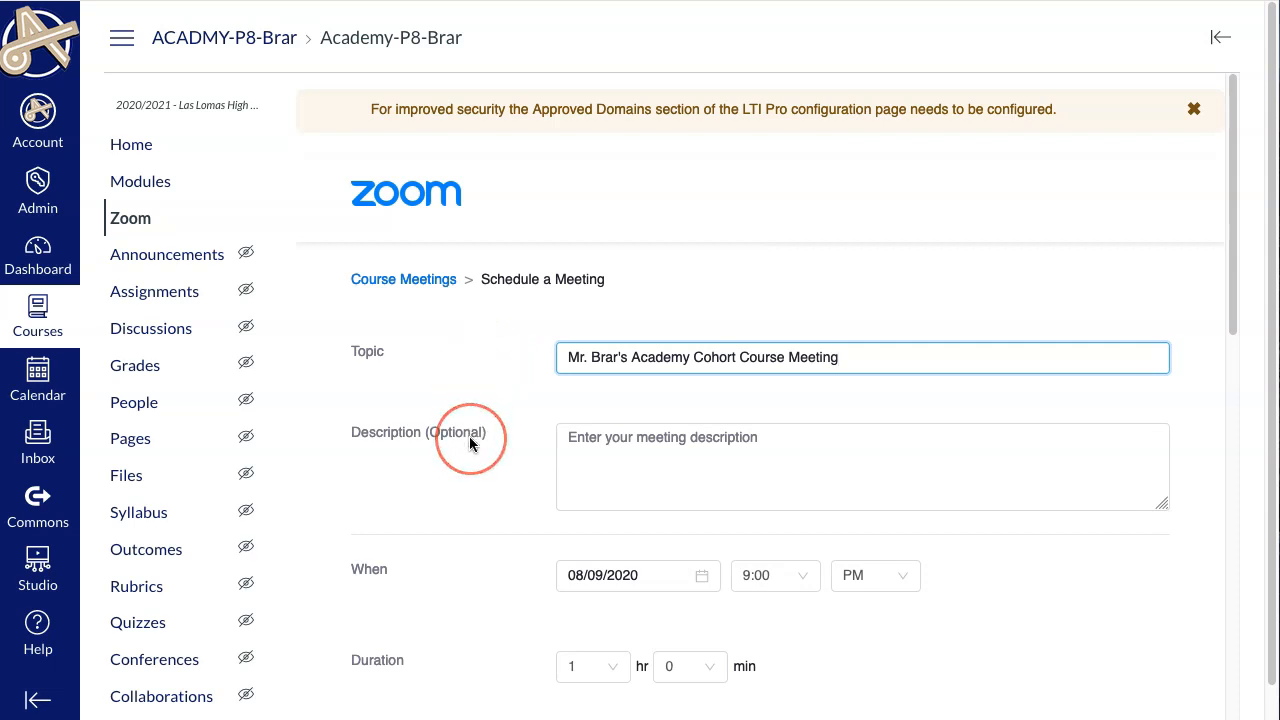
scroll(543, 440, down, 1)
click(569, 343)
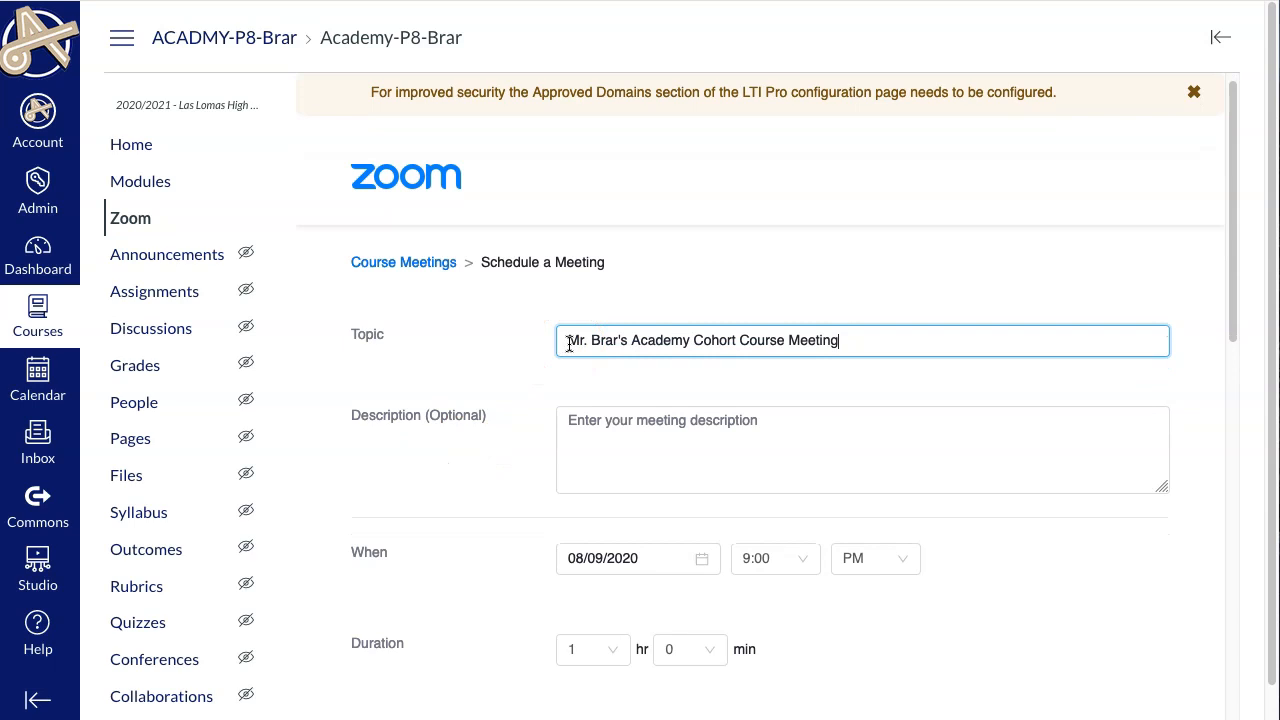
click(545, 343)
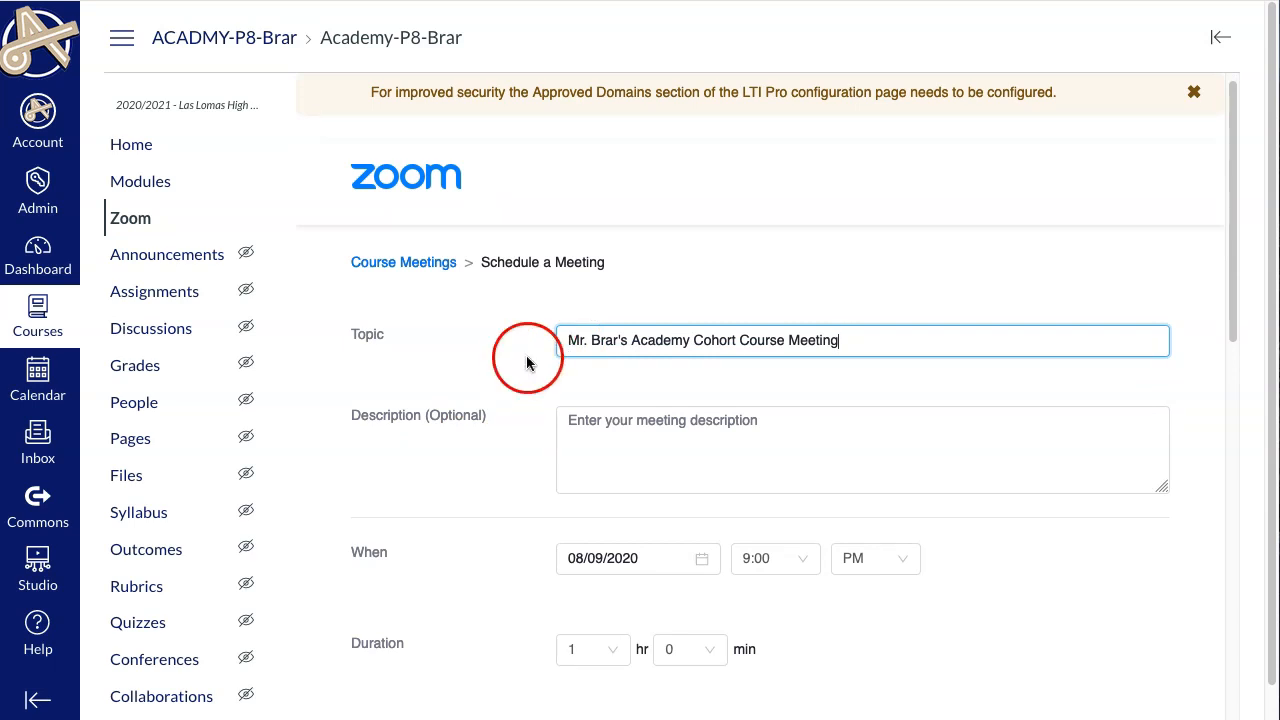
scroll(520, 363, down, 5)
scroll(520, 368, down, 5)
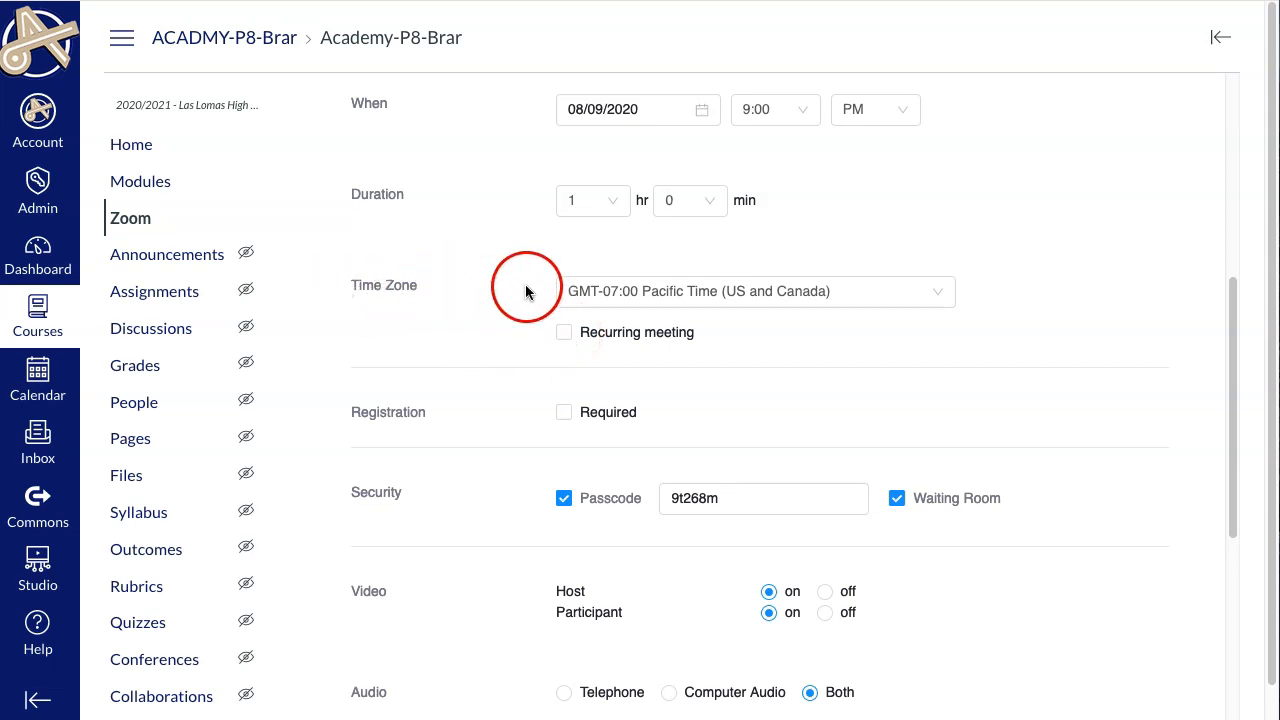
click(566, 338)
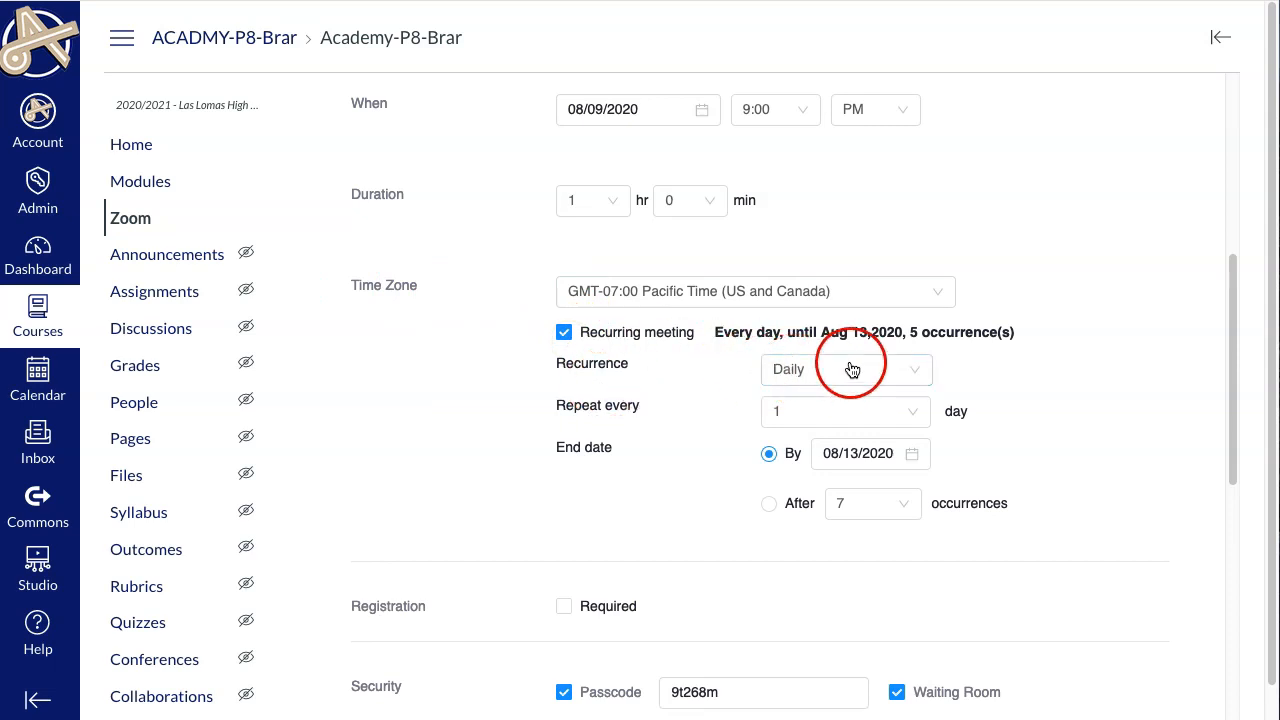
click(913, 376)
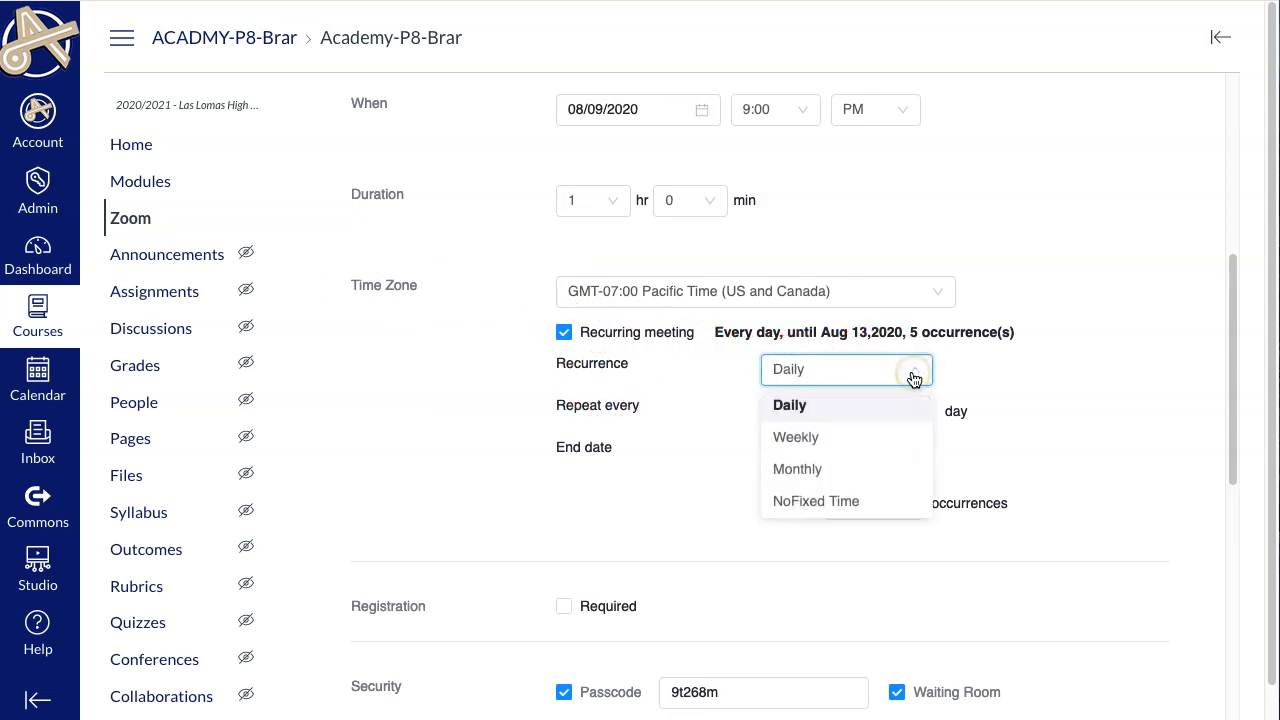
click(868, 502)
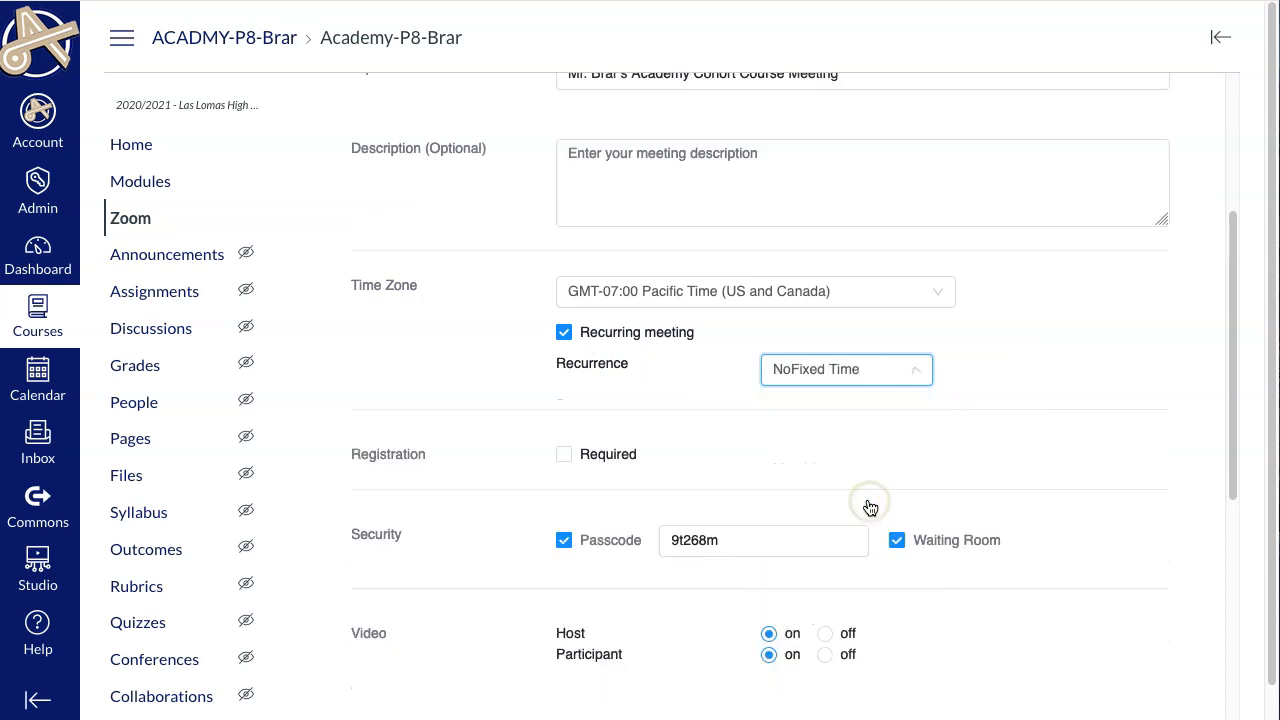
Review the security, video, audio and meeting options and save the meeting.
scroll(560, 466, down, 3)
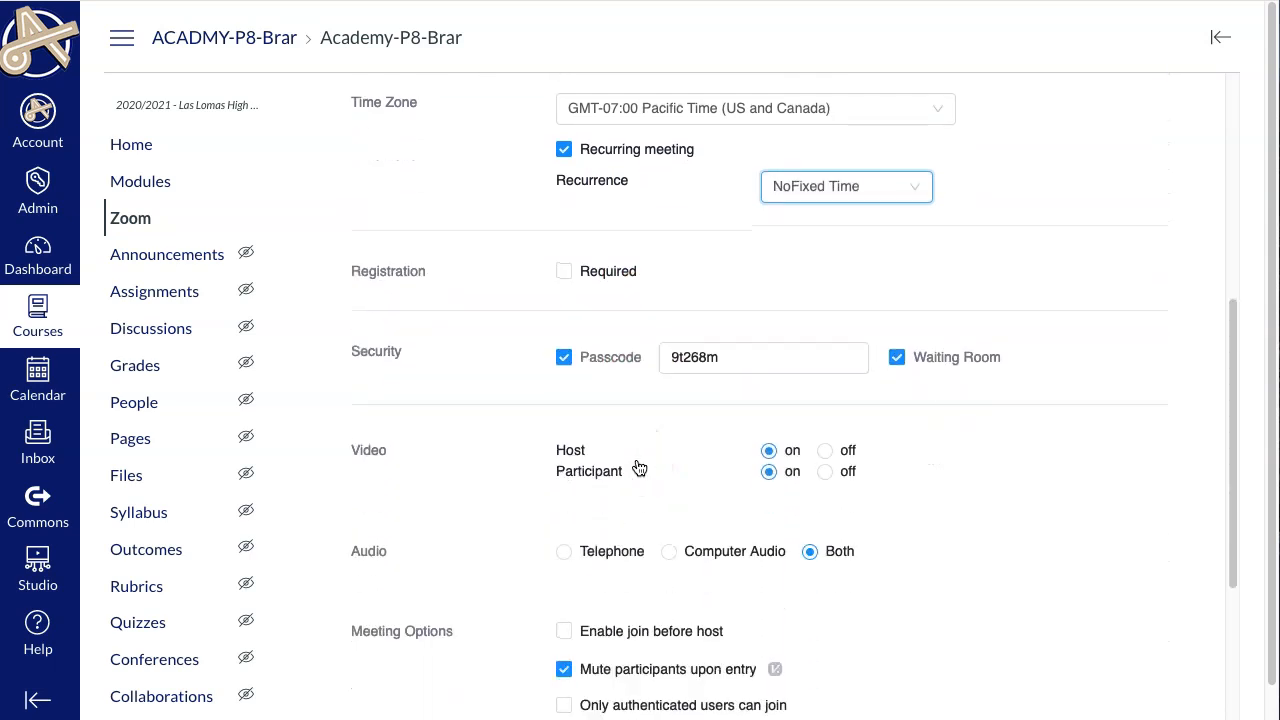
click(506, 340)
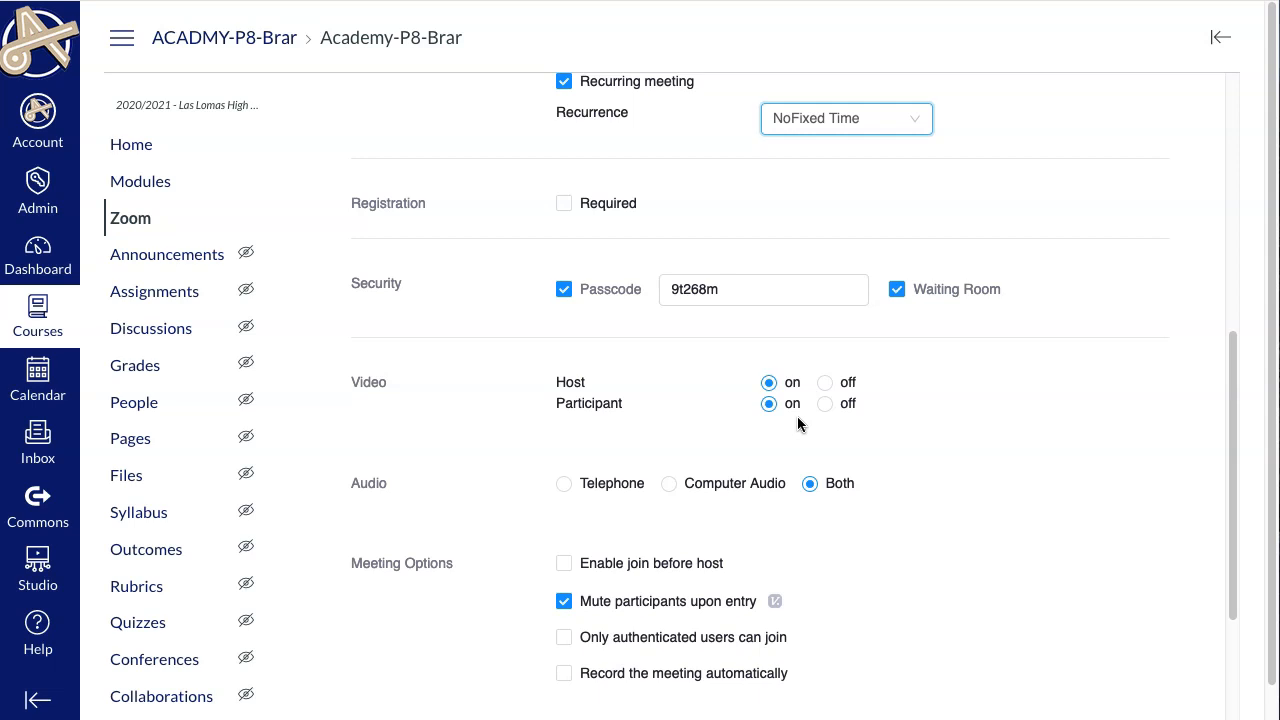
scroll(802, 424, down, 1)
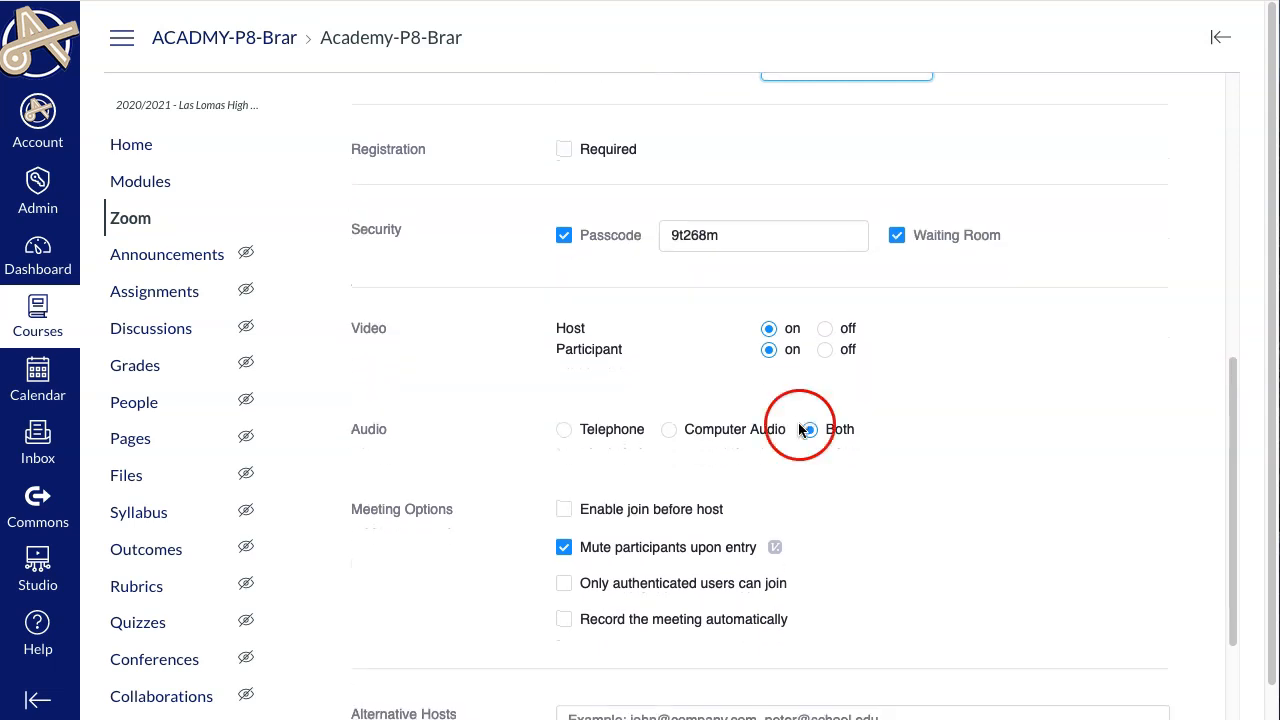
scroll(870, 451, down, 2)
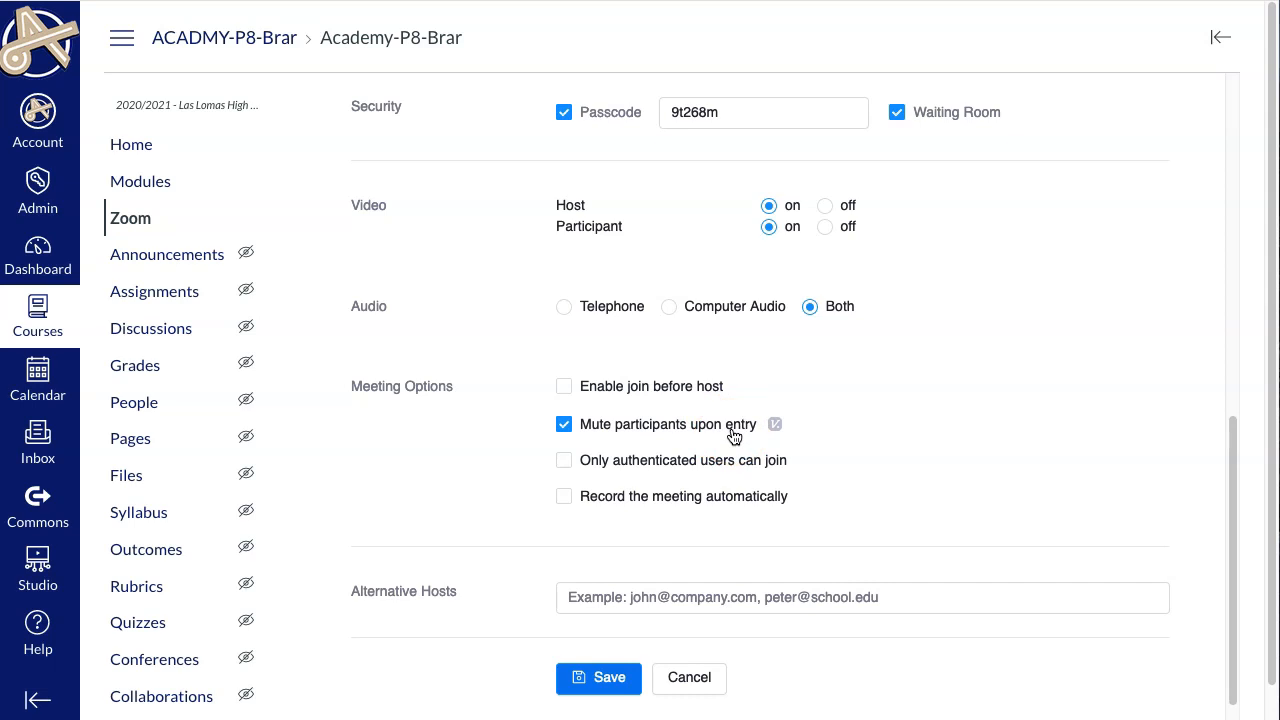
click(615, 677)
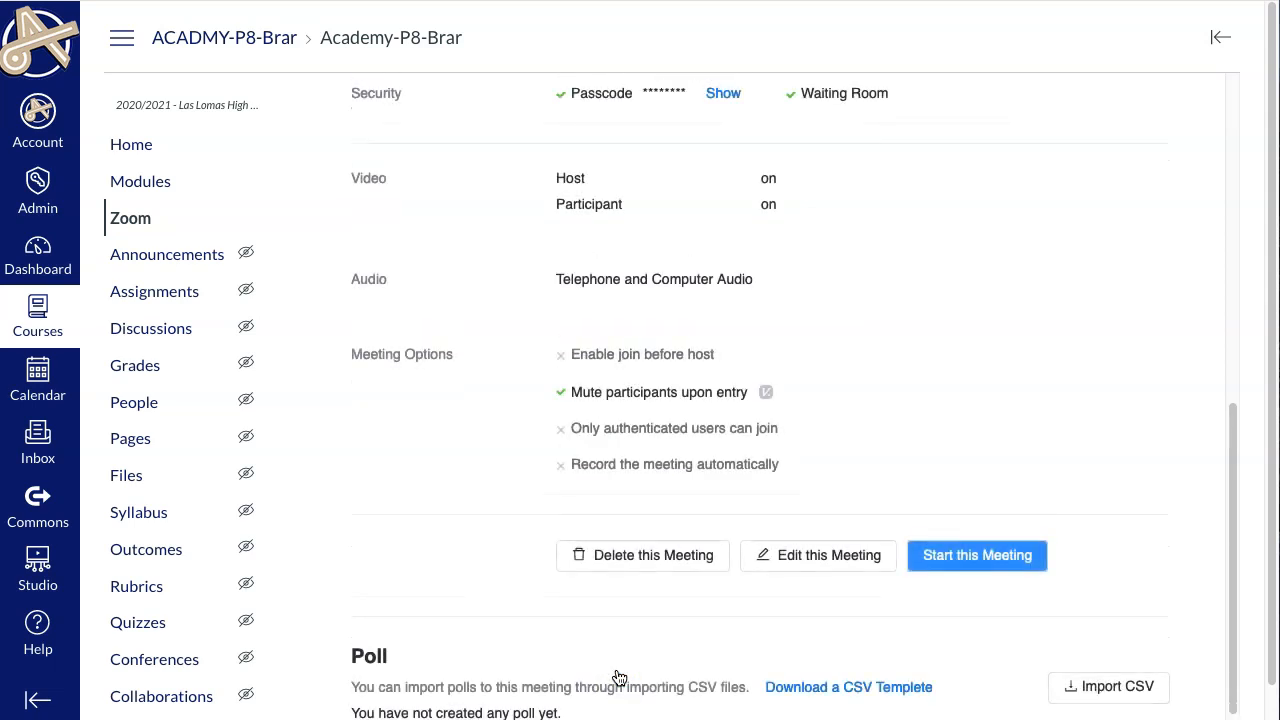
Review the saved meeting's details and return to the course's Zoom meeting list.
scroll(616, 670, up, 5)
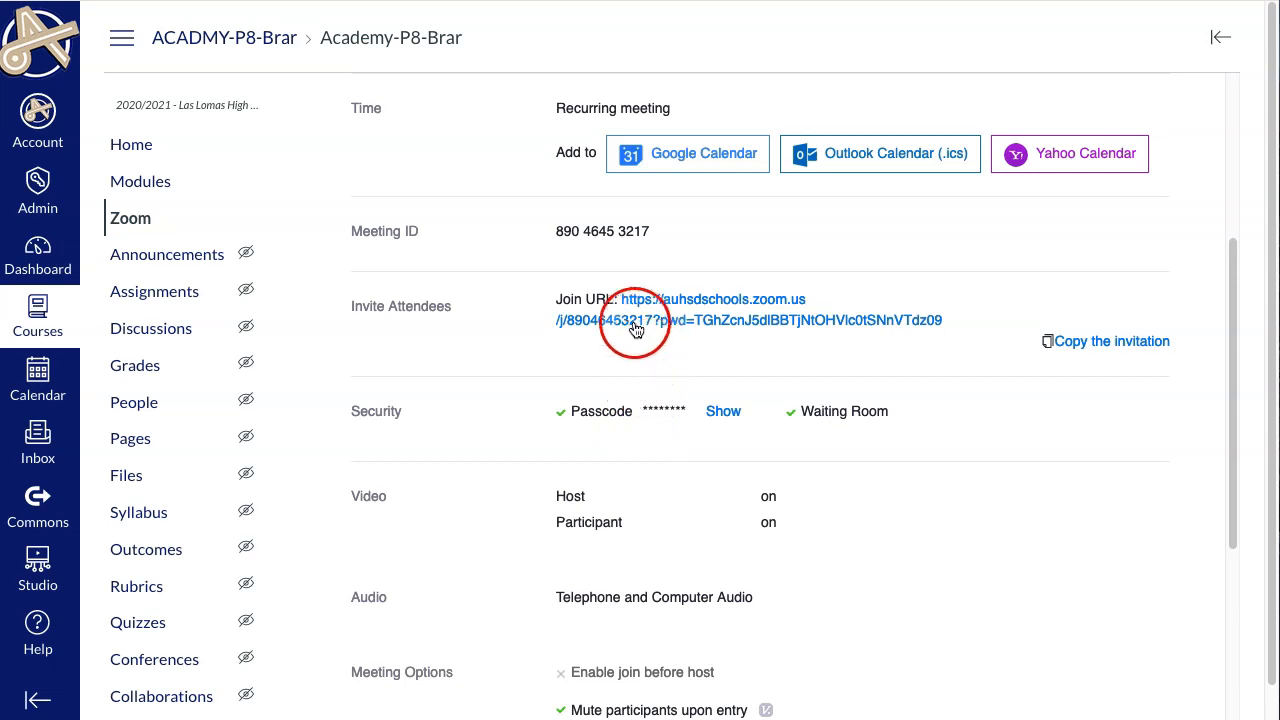
scroll(641, 341, up, 2)
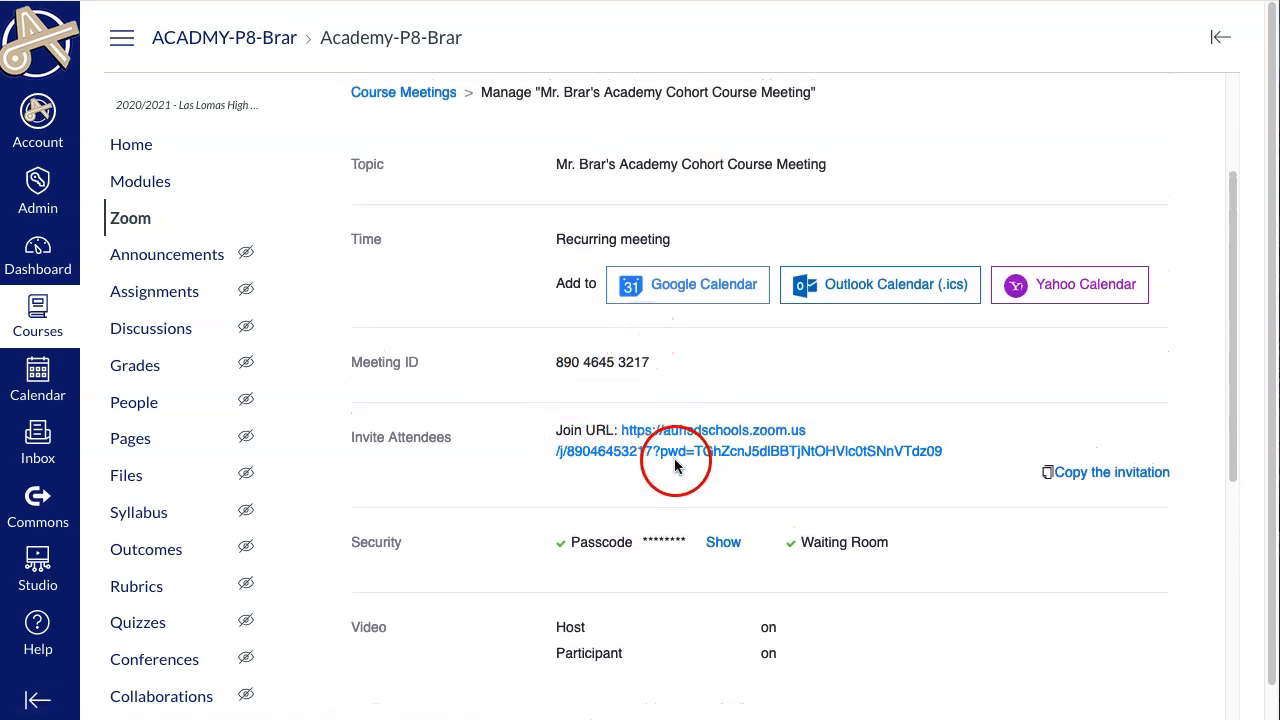
click(140, 224)
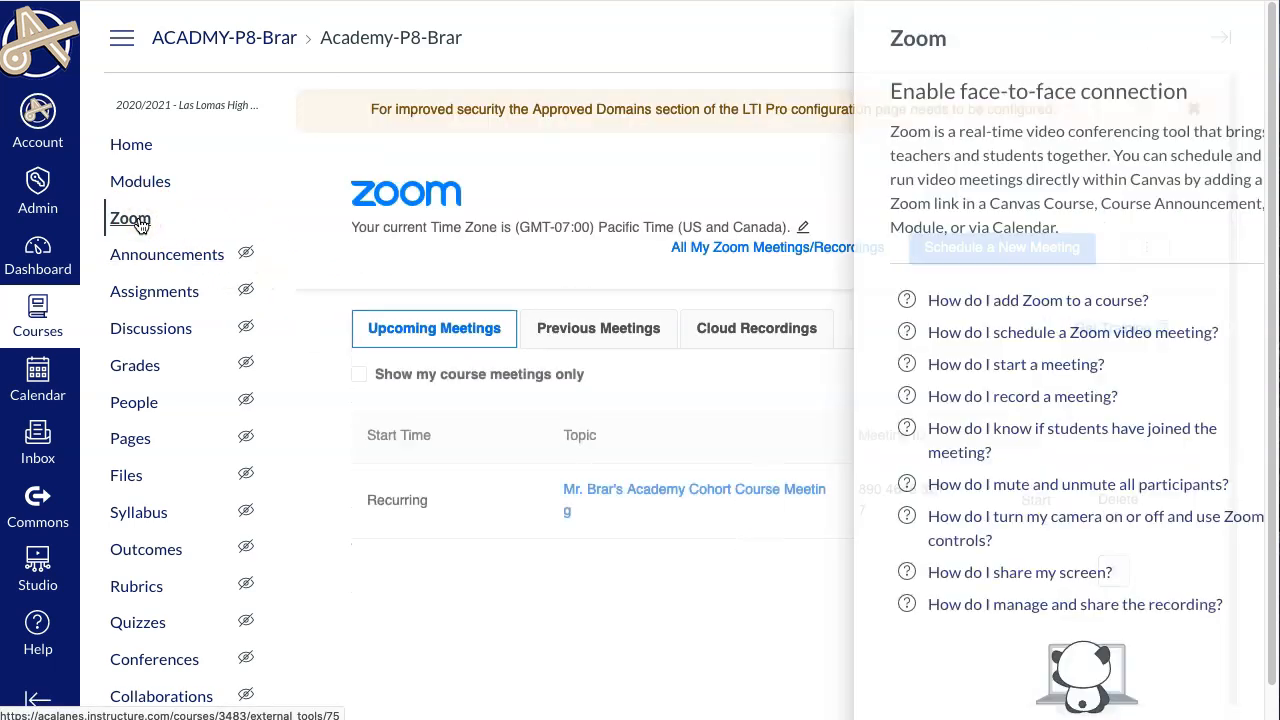
click(1215, 37)
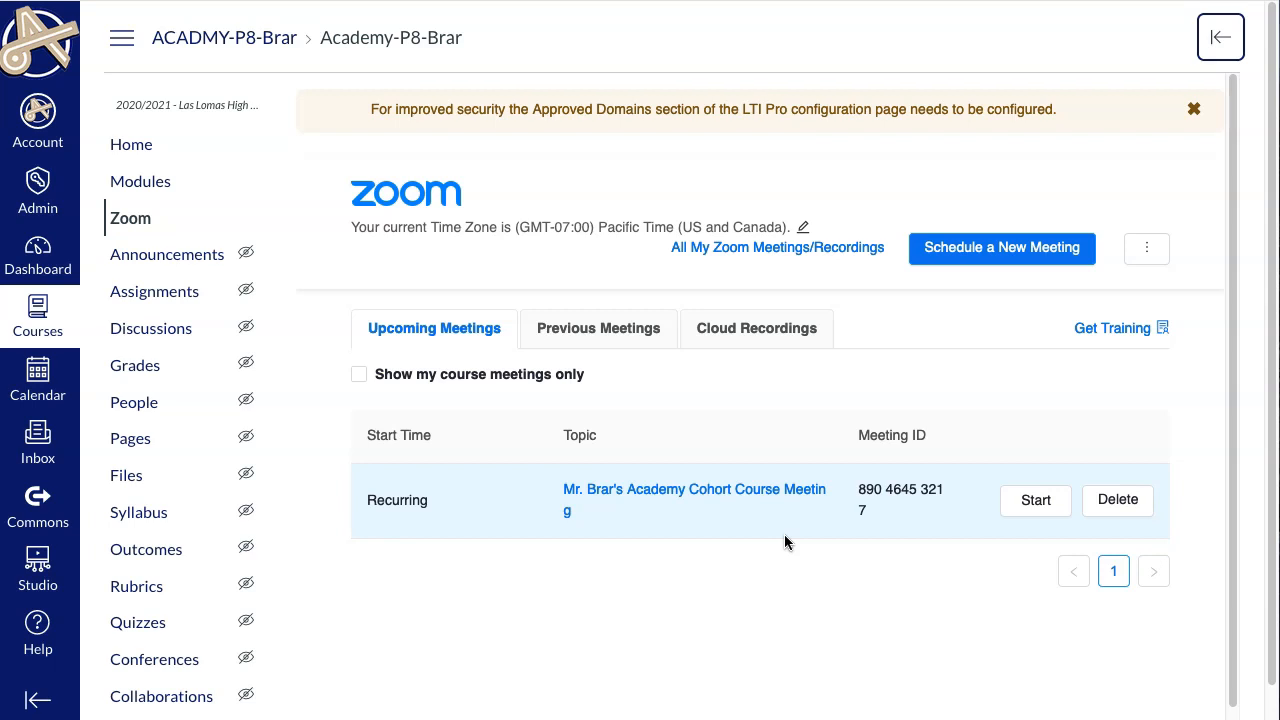
click(800, 537)
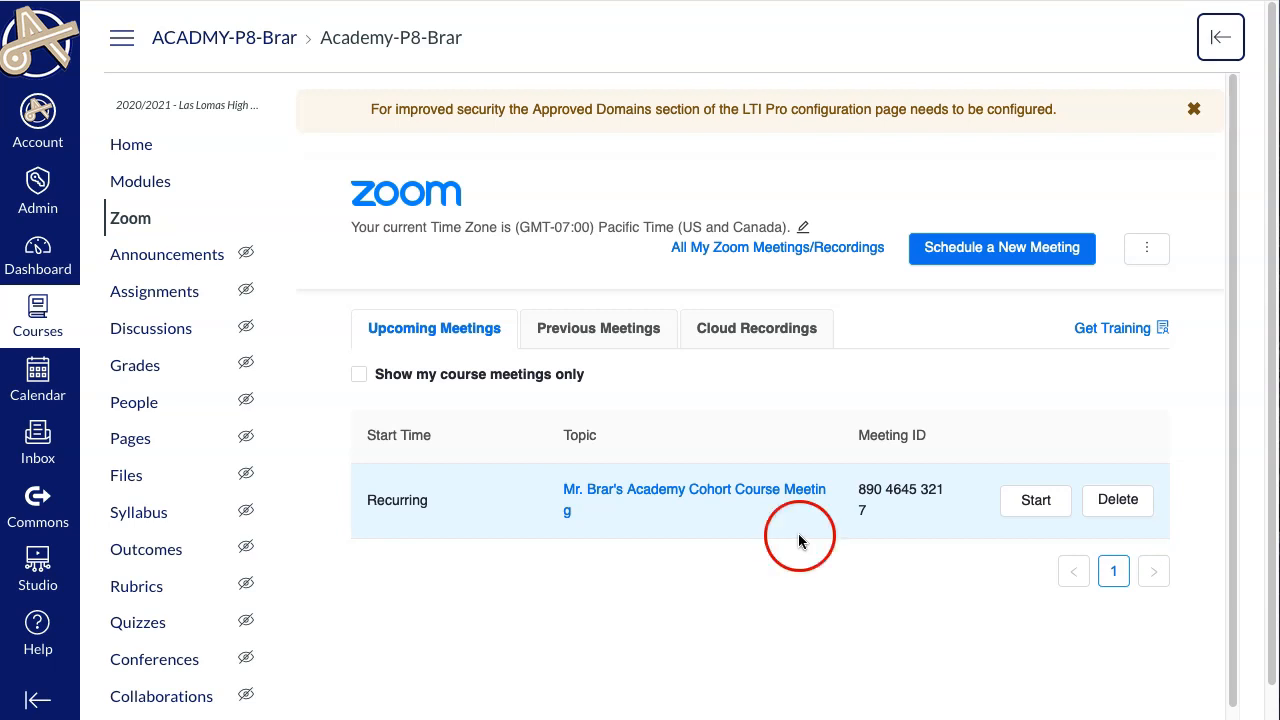
Open the Academy Cohort Course Meeting's details and copy its join URL to email to students.
click(1034, 505)
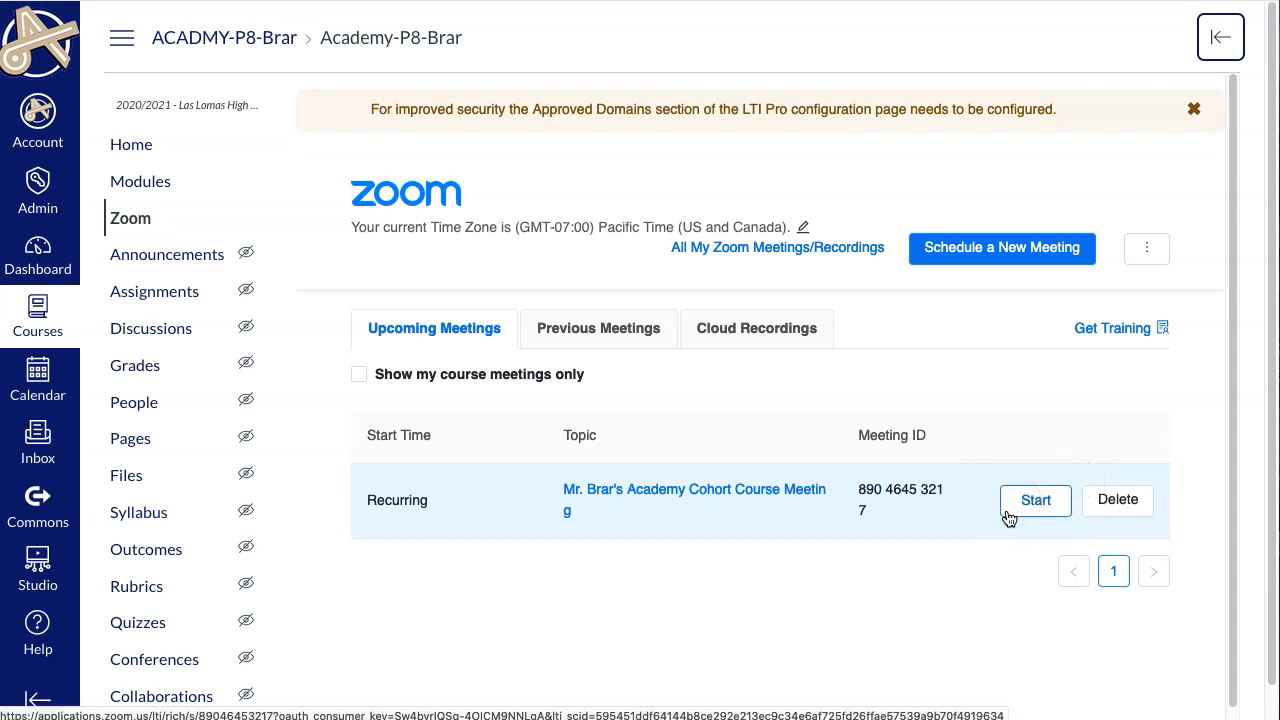
click(1046, 522)
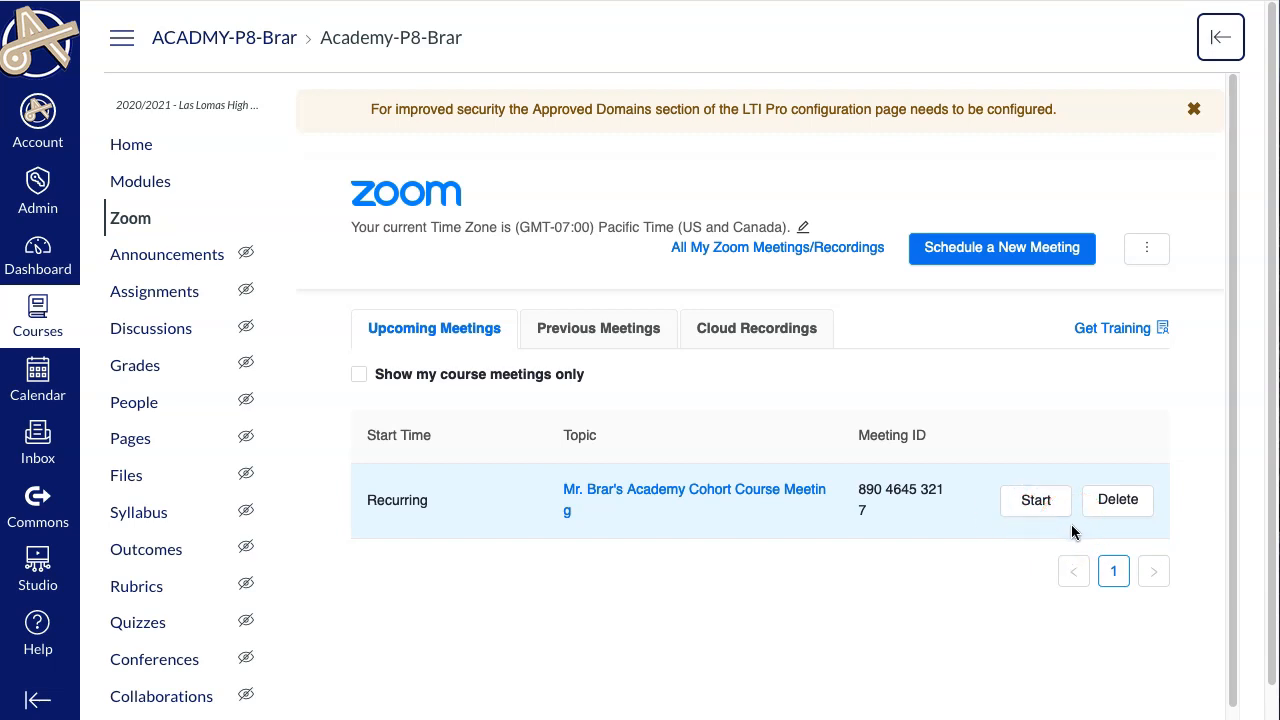
click(795, 500)
scroll(794, 492, down, 1)
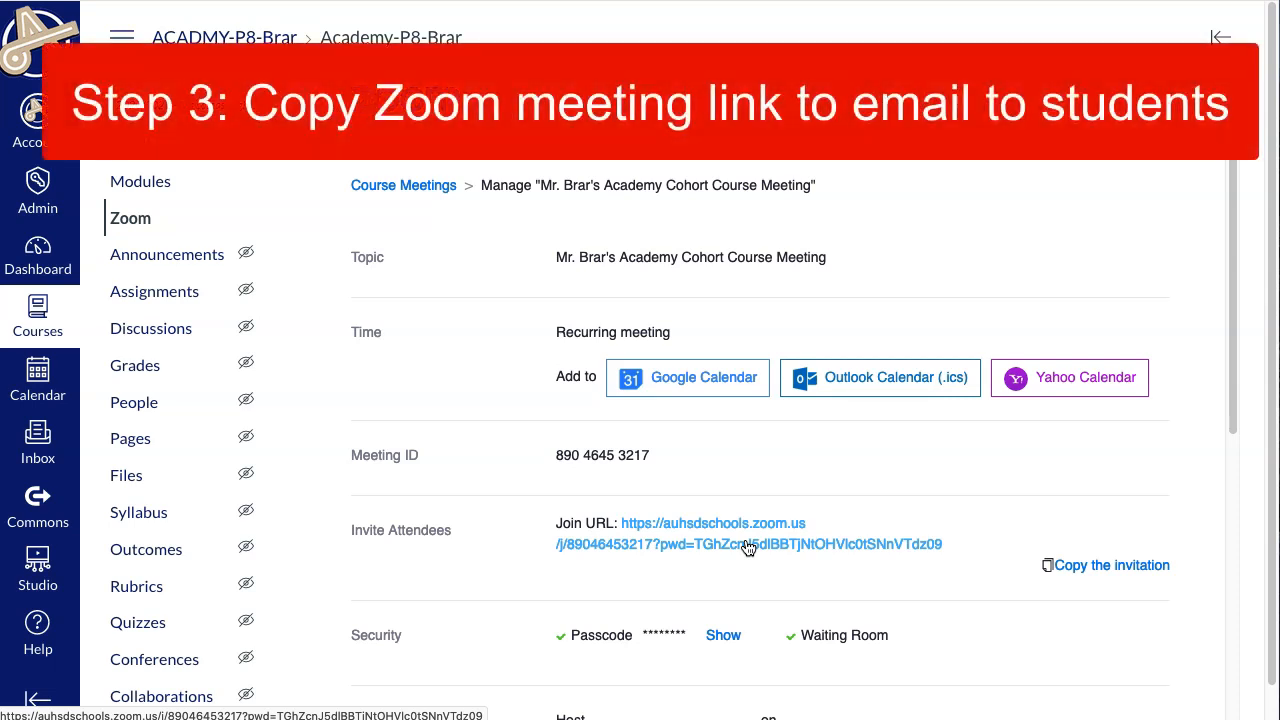
right_click(748, 548)
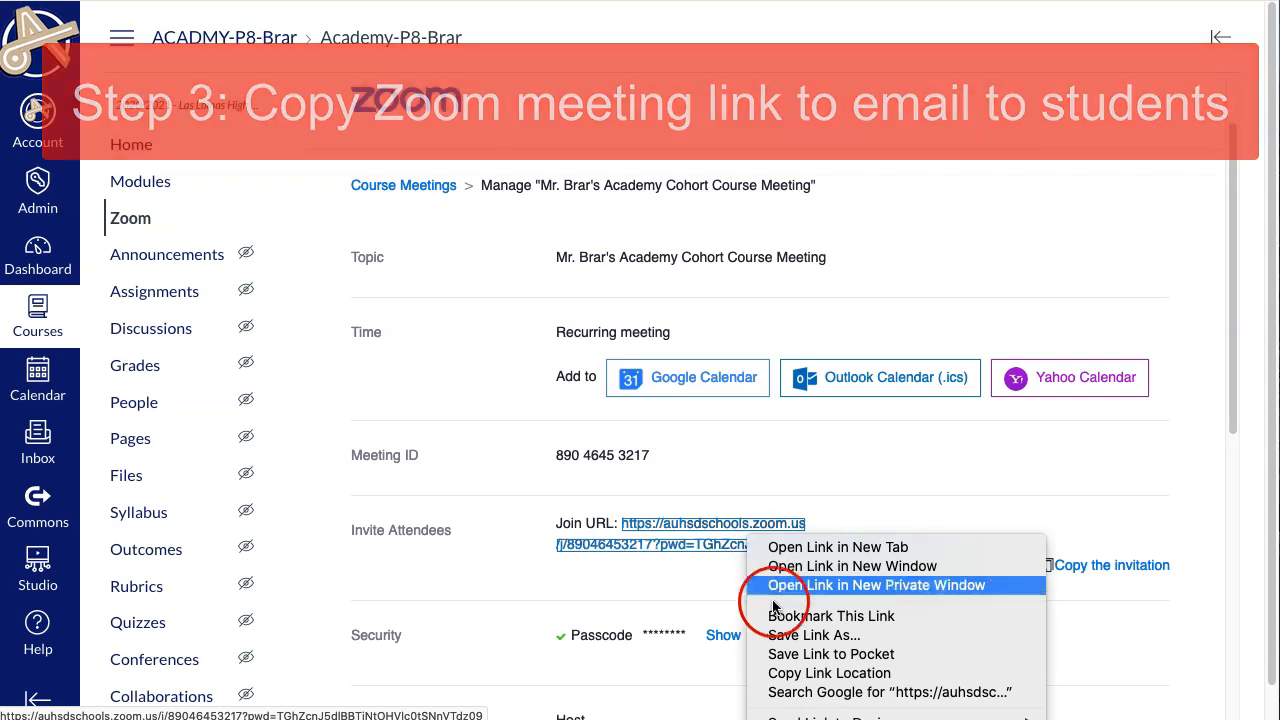
click(788, 673)
click(936, 585)
drag(955, 548, 620, 528)
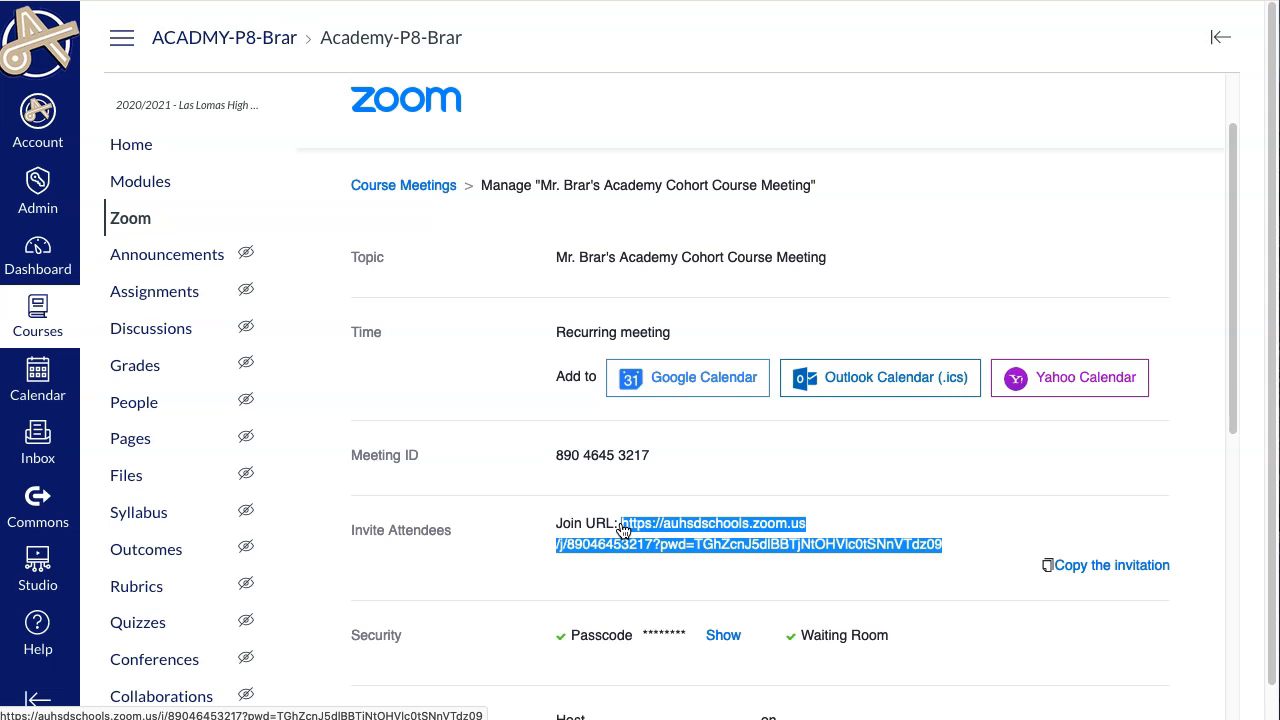
Return to the course home page and switch into Student View.
click(145, 157)
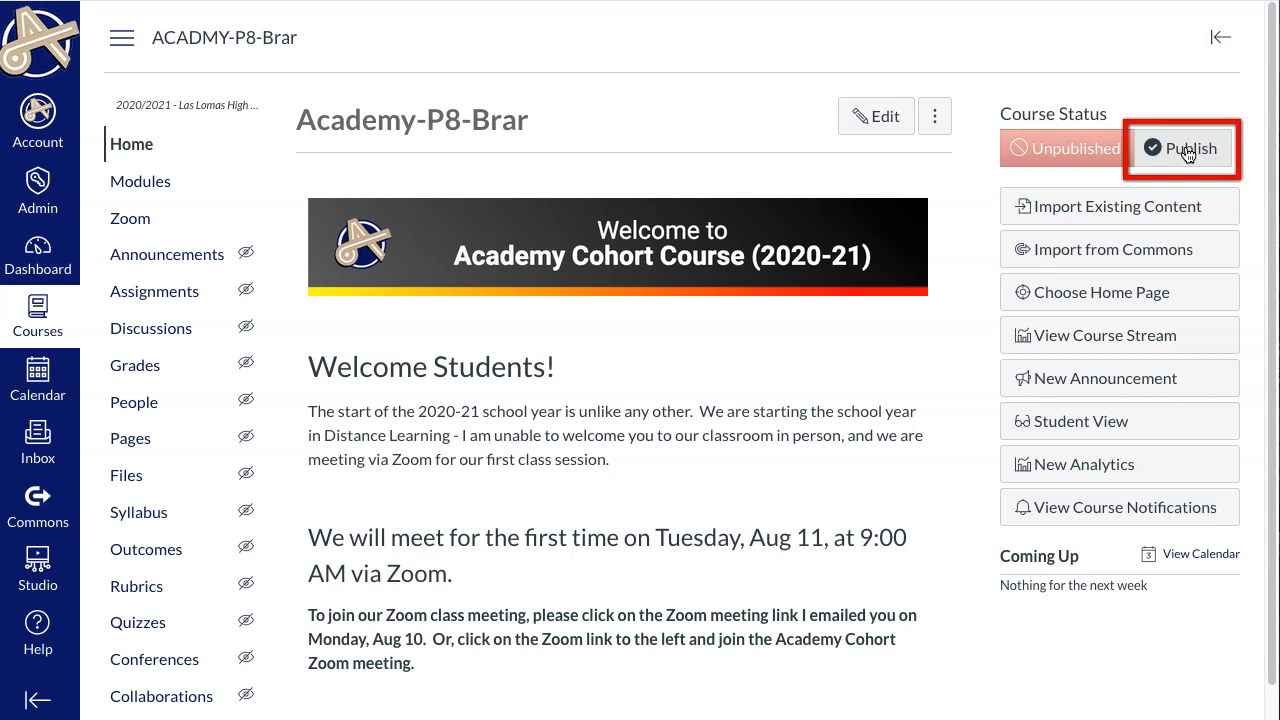
click(1085, 425)
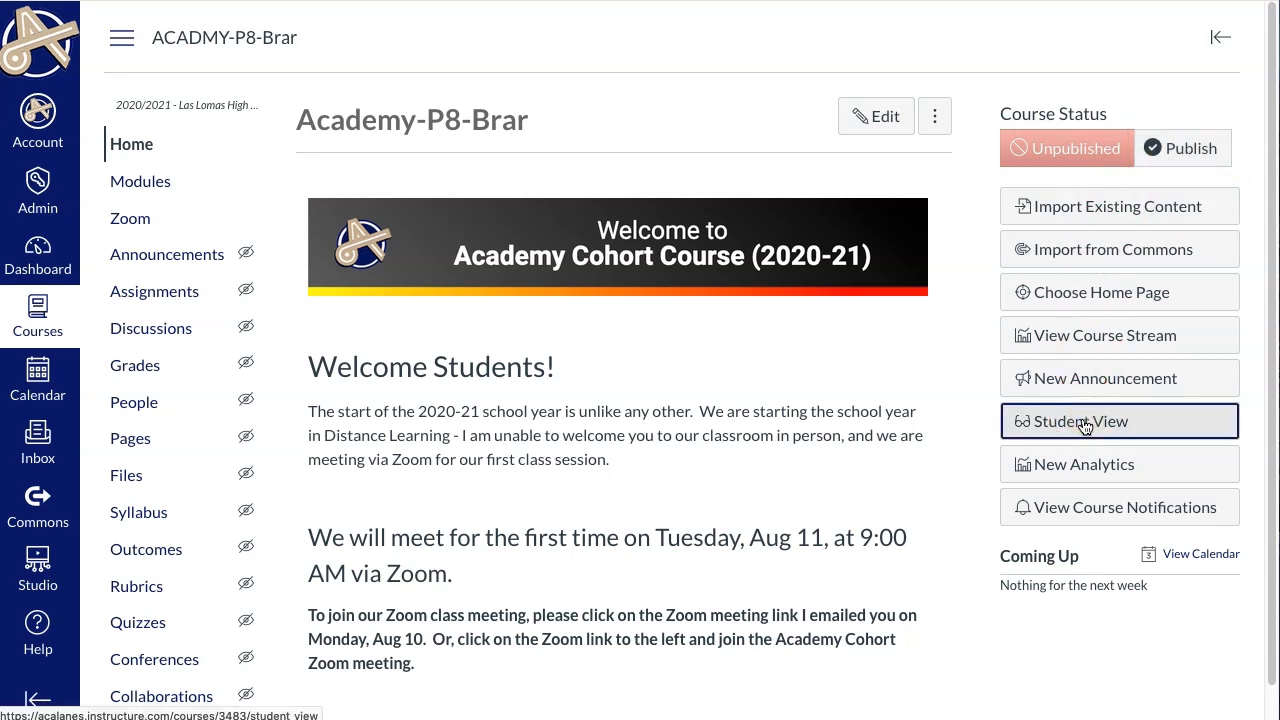
scroll(698, 320, down, 2)
scroll(698, 320, down, 2)
scroll(698, 320, up, 3)
Check the course's Modules, the Welcome to 2020-21 School Year page and the Zoom page as a student.
click(171, 192)
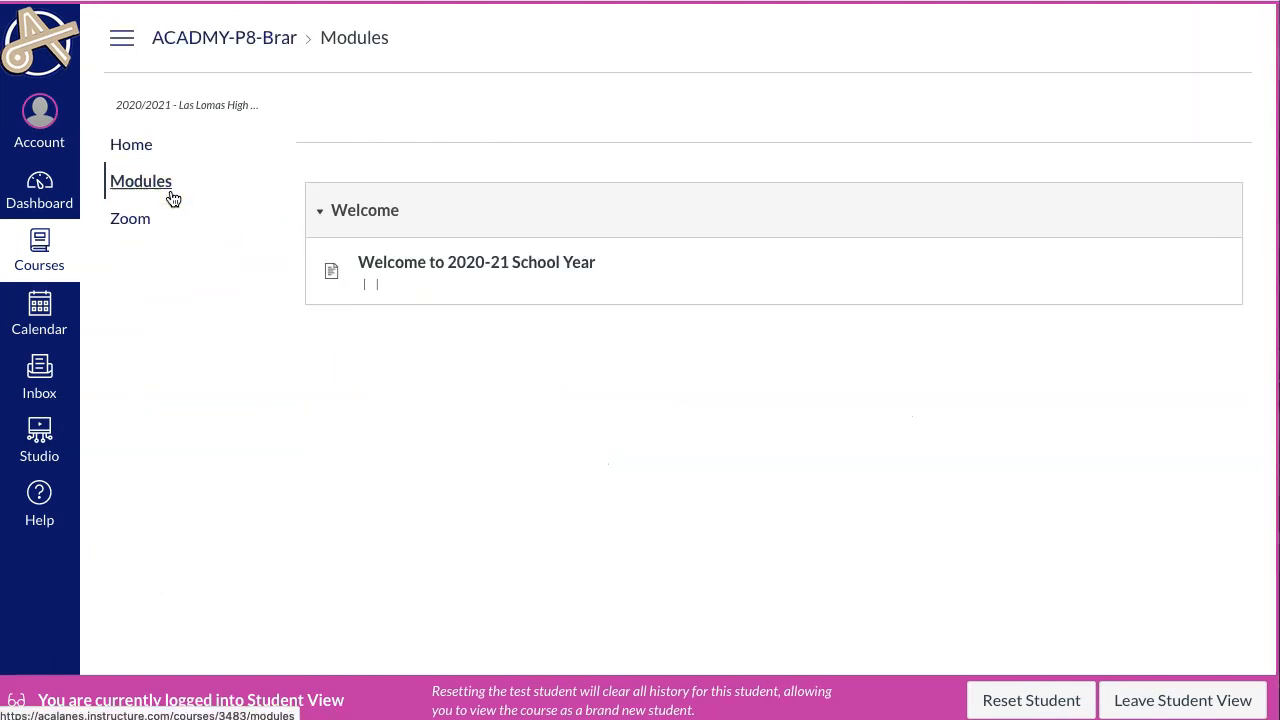
click(460, 275)
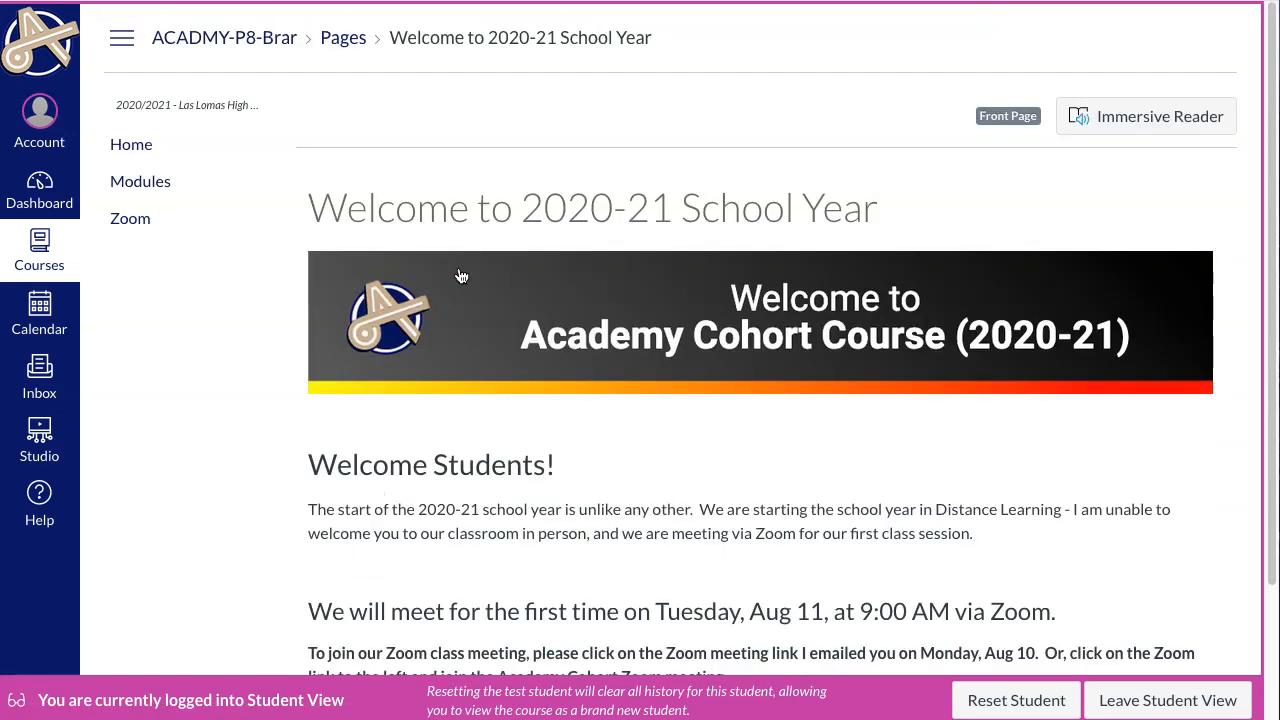
click(137, 219)
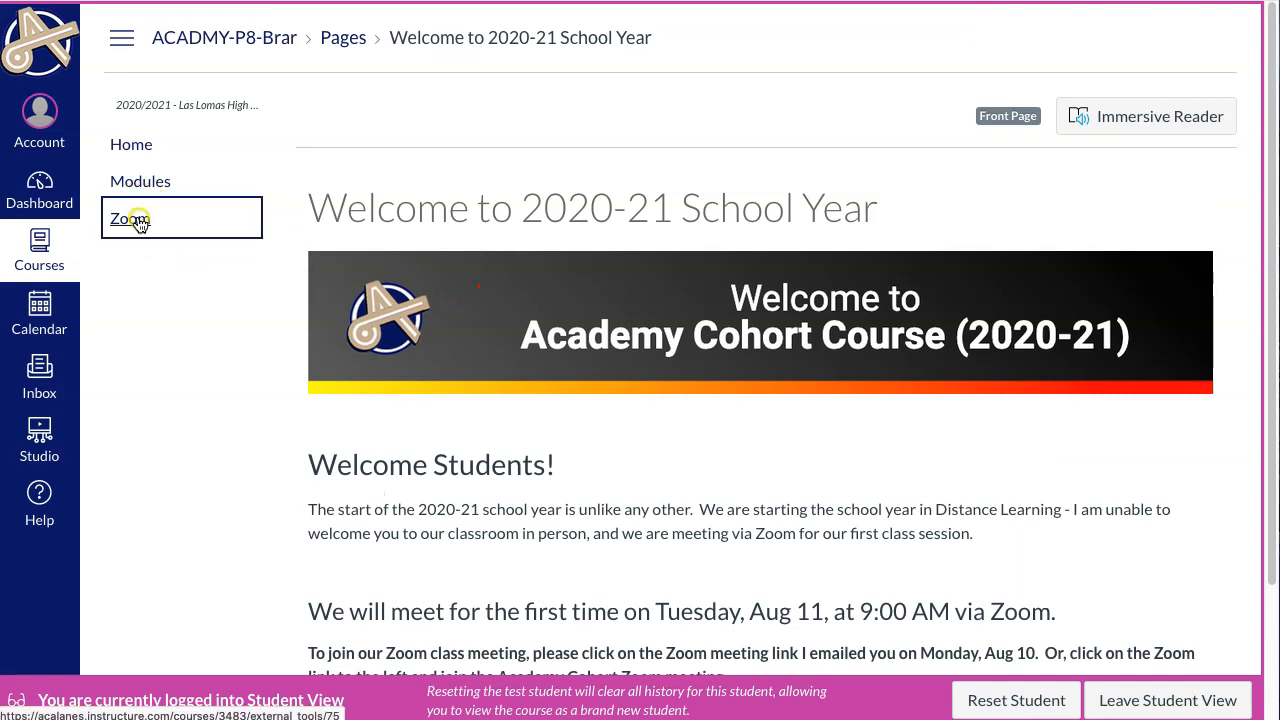